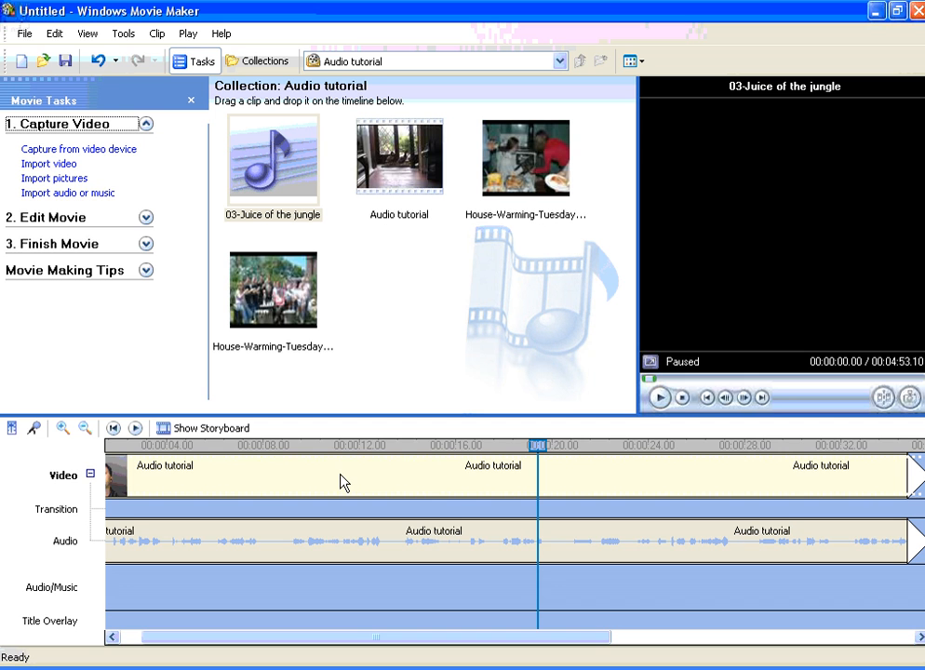
# Play the Audio tutorial clip from about 15.4 seconds to find the cut point and split it at 00:00:19.20
pyautogui.click(284, 542)
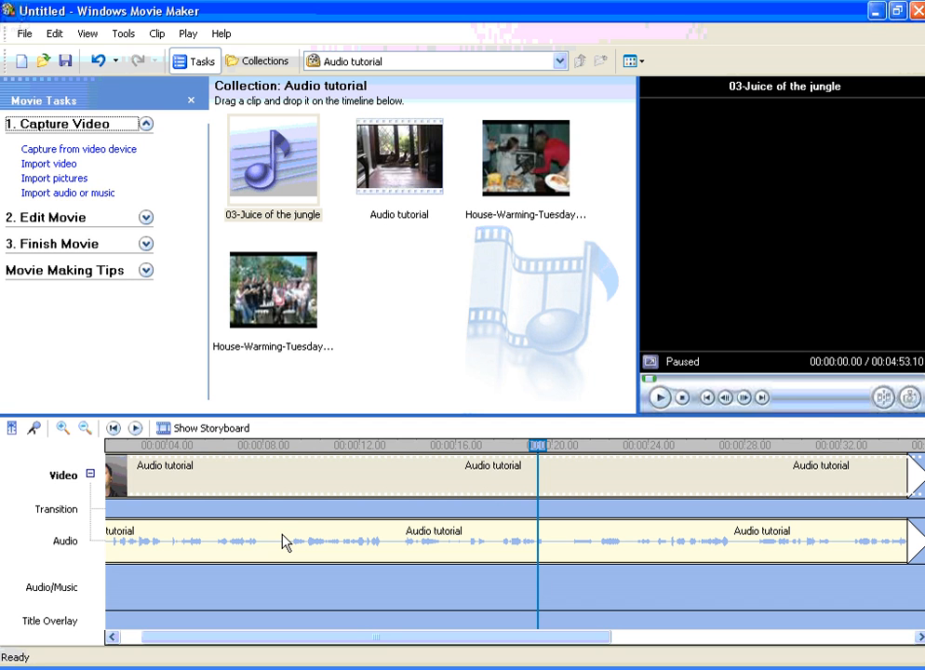
pyautogui.click(527, 449)
pyautogui.moveTo(528, 448); pyautogui.dragTo(445, 460)
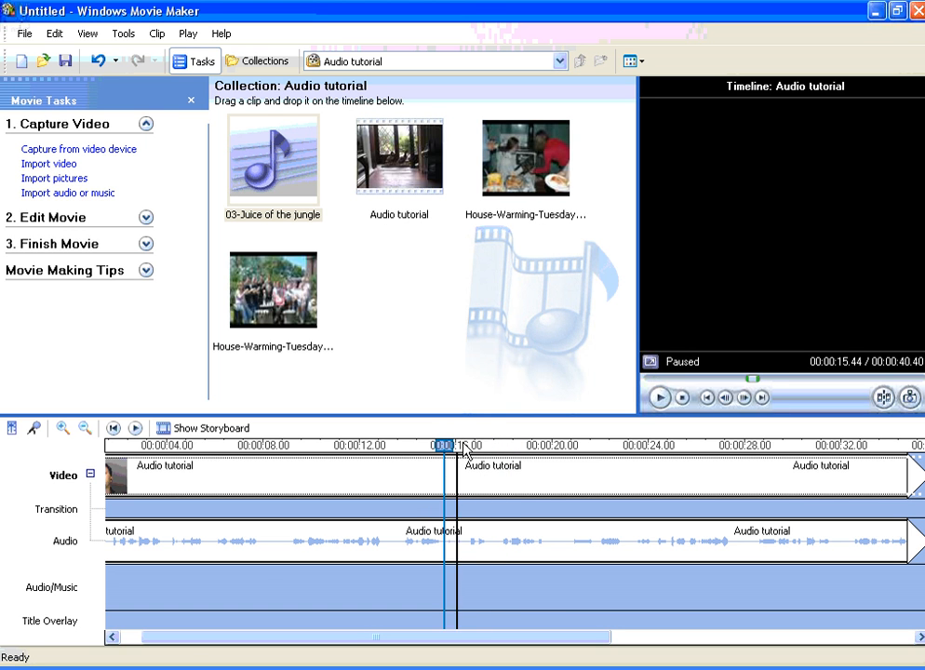
pyautogui.press('space')
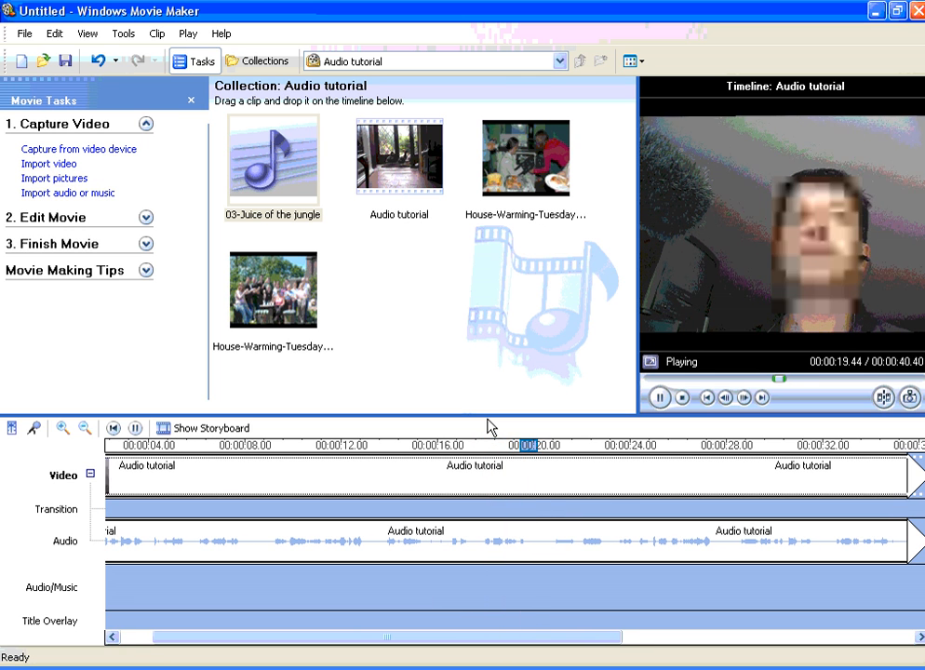
pyautogui.press('space')
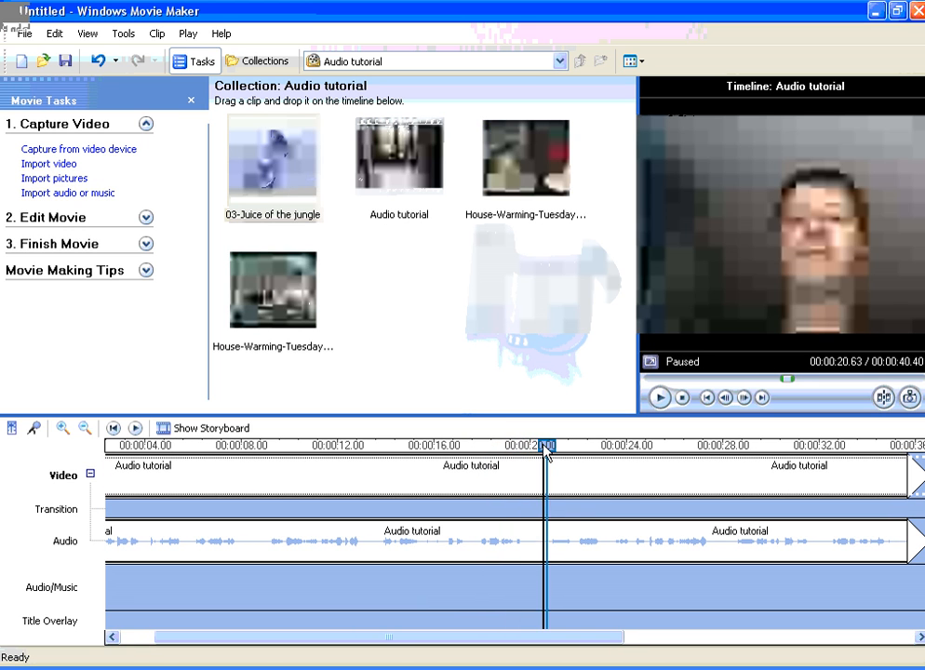
pyautogui.moveTo(546, 450); pyautogui.dragTo(509, 455)
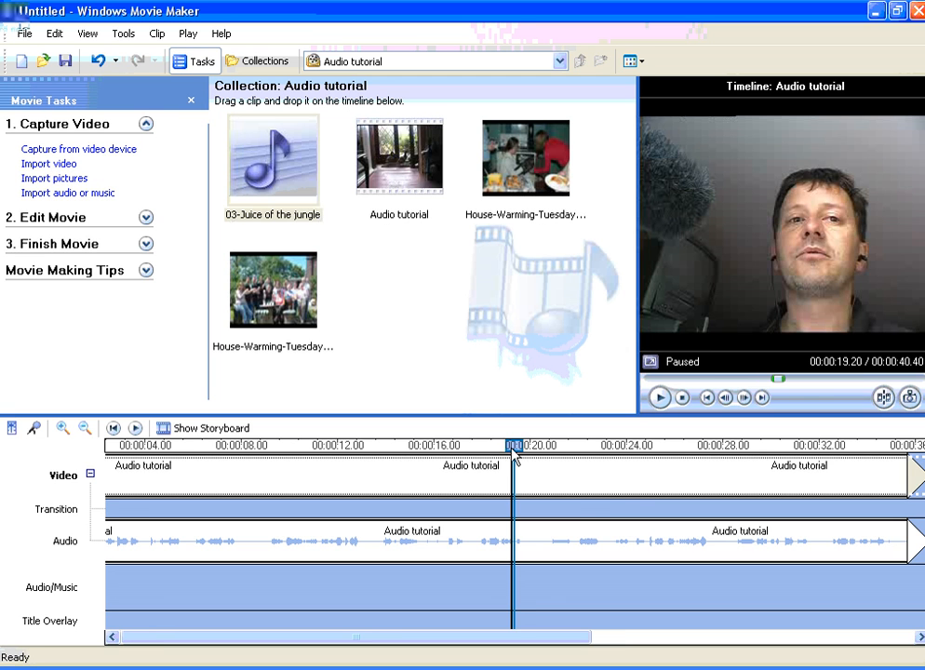
pyautogui.hotkey('ctrl', 'l')
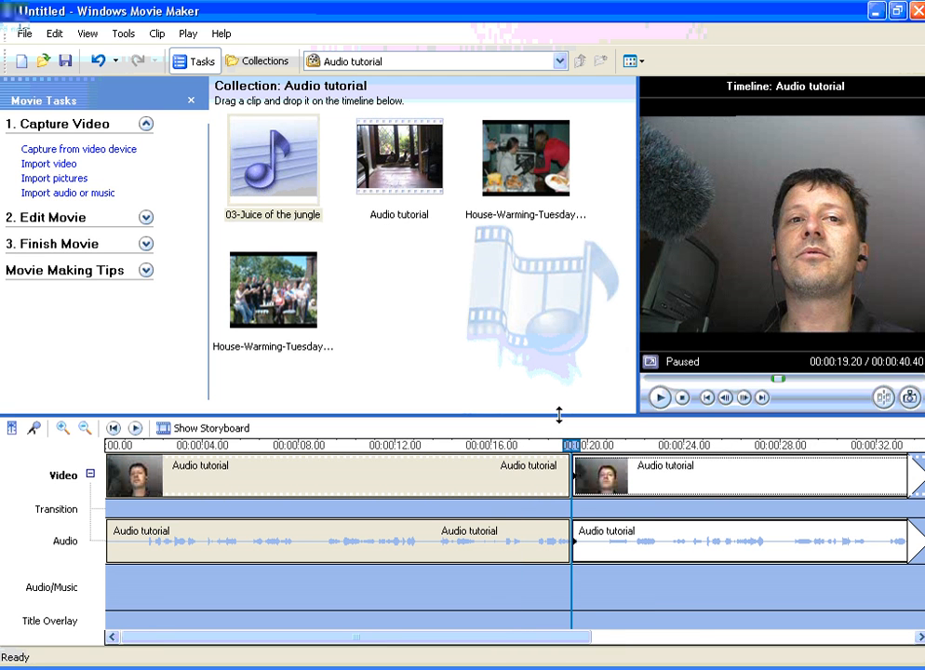
# Find the end of the passage in the second Audio tutorial section and split it at 00:00:26.56
pyautogui.moveTo(561, 640); pyautogui.dragTo(680, 639)
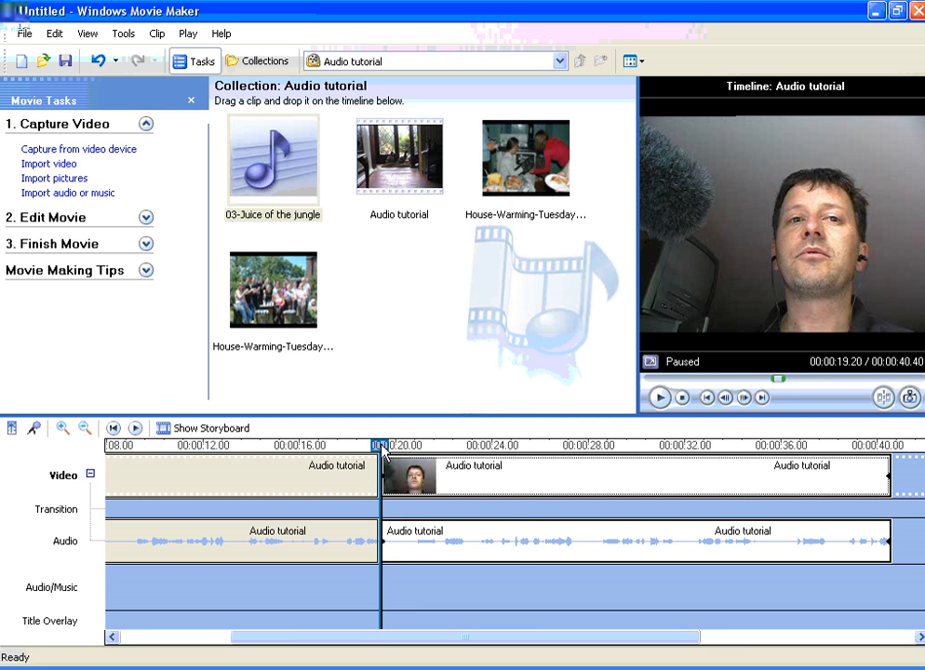
pyautogui.moveTo(381, 448); pyautogui.dragTo(526, 453)
pyautogui.press('space')
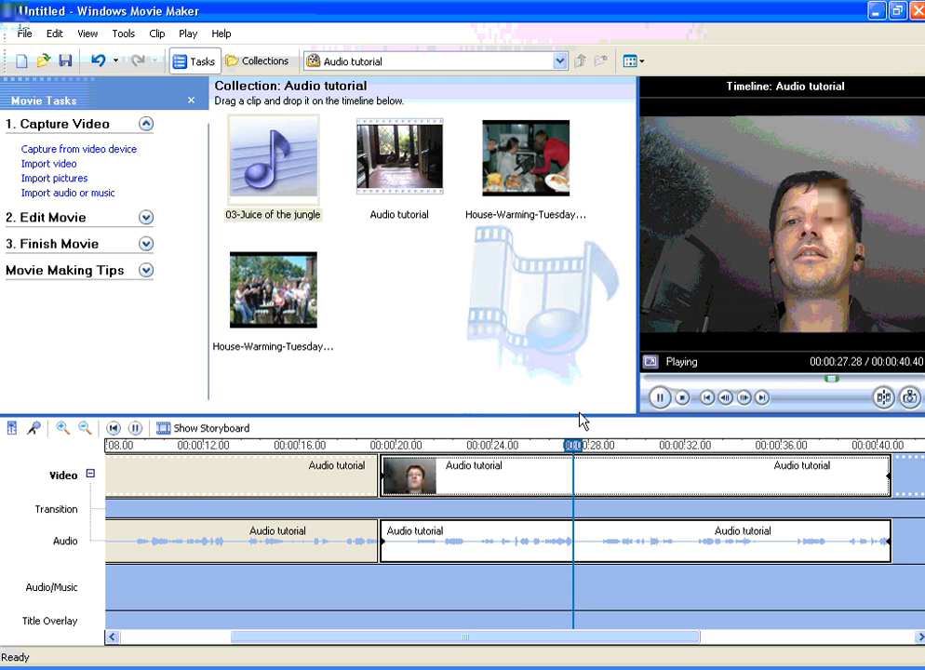
pyautogui.moveTo(598, 445); pyautogui.dragTo(563, 458)
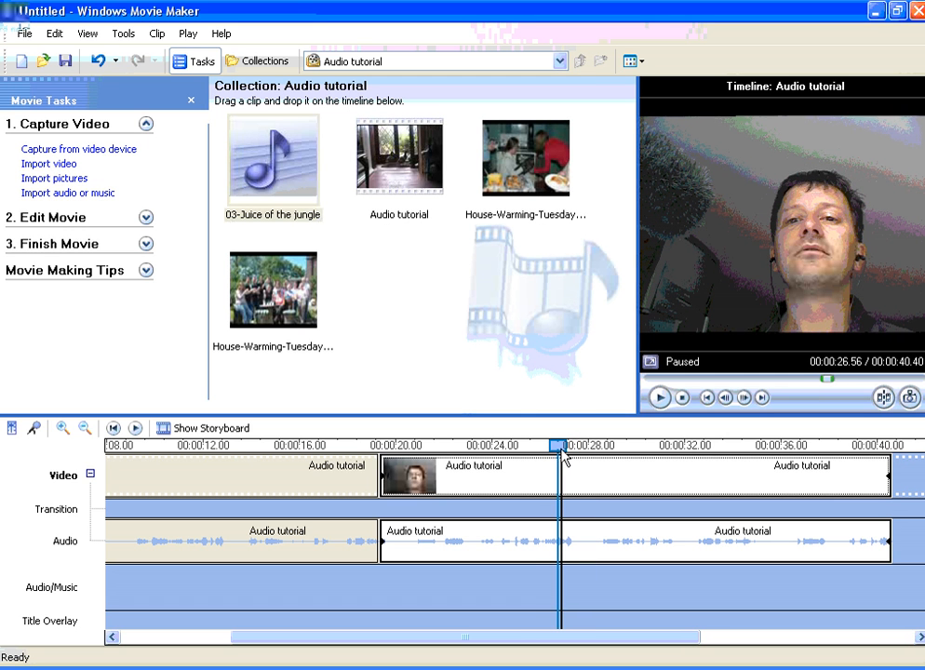
pyautogui.hotkey('ctrl', 'l')
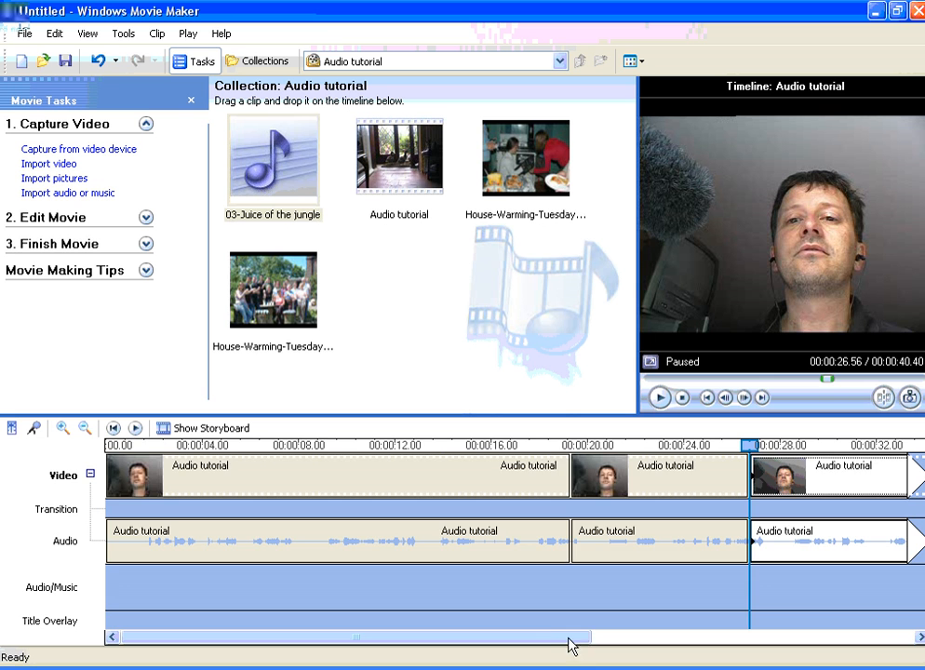
# Move the middle Audio tutorial section to the Audio/Music track, starting at 00:00:19.20
pyautogui.moveTo(566, 642); pyautogui.dragTo(652, 644)
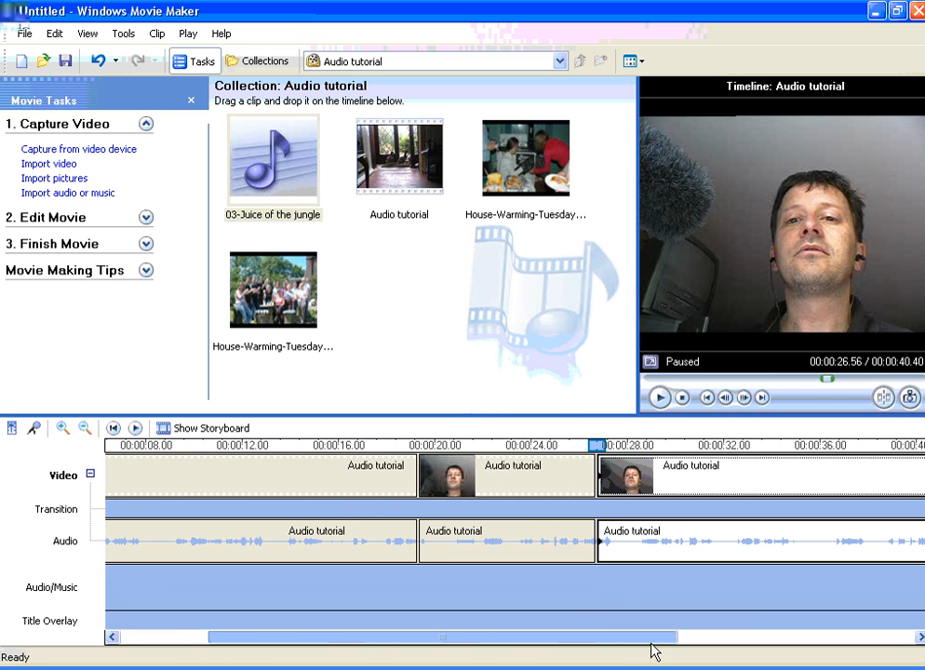
pyautogui.click(519, 480)
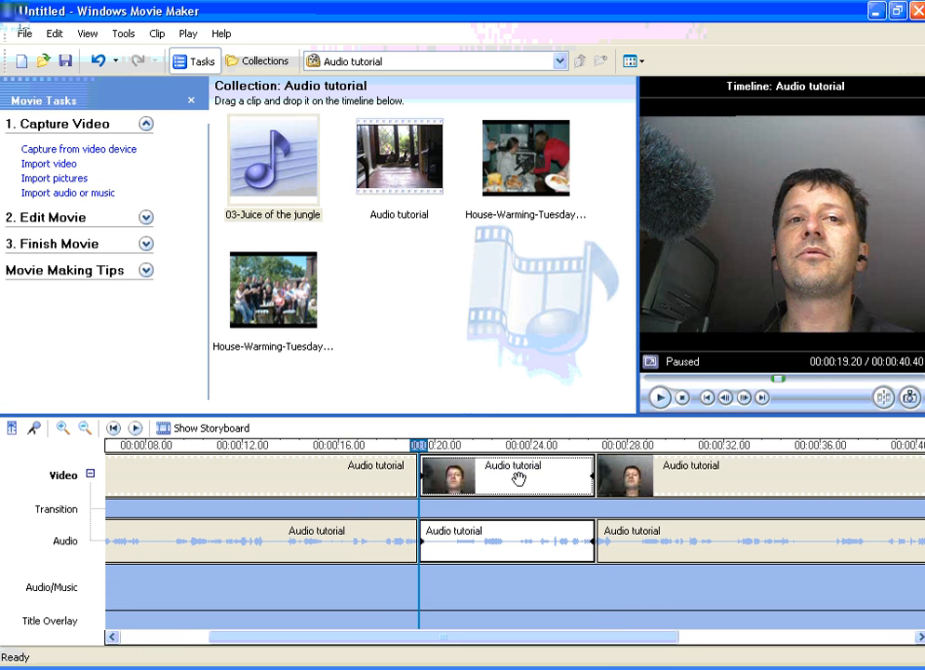
pyautogui.moveTo(519, 478)
pyautogui.mouseDown()
pyautogui.moveTo(517, 593)
pyautogui.moveTo(424, 603)
pyautogui.mouseUp()
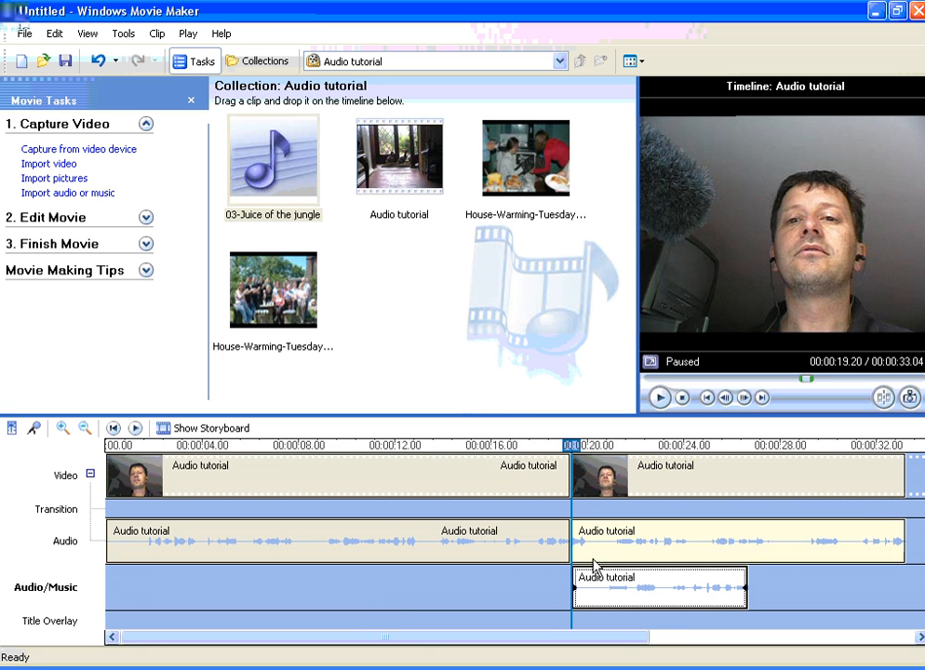
# Insert the House-Warming-Tuesday-(13) picture after the first video section and extend it to the end of the Audio/Music clip at 00:00:26.56
pyautogui.moveTo(609, 640); pyautogui.dragTo(702, 640)
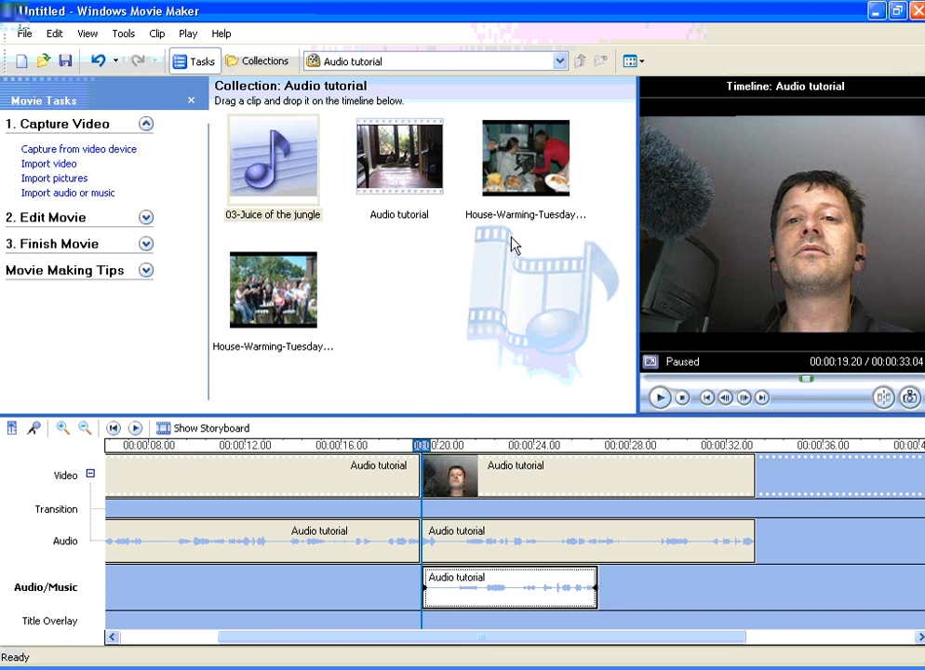
pyautogui.moveTo(527, 160); pyautogui.dragTo(423, 475)
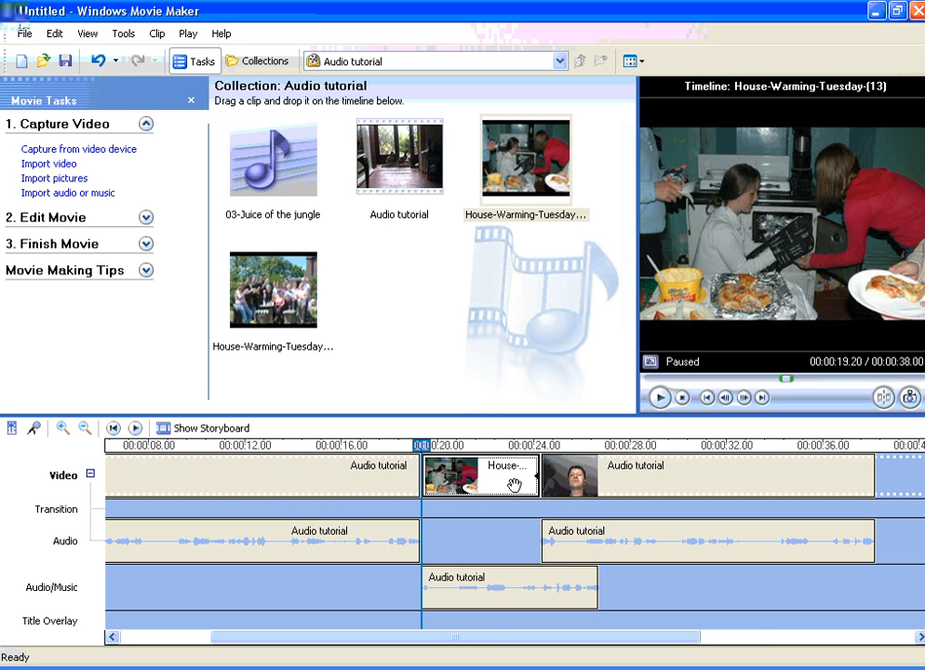
pyautogui.click(536, 581)
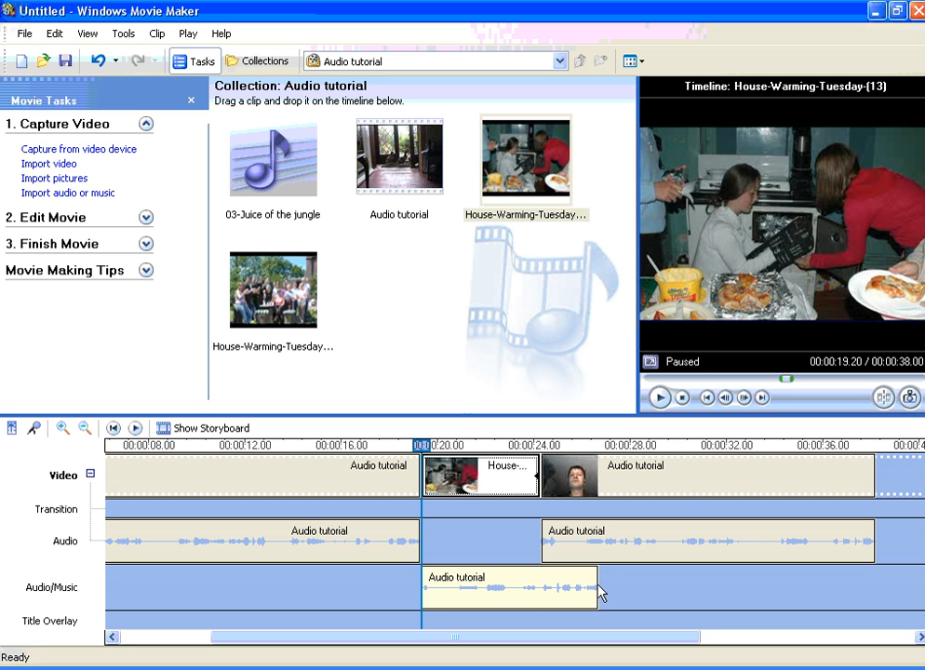
pyautogui.click(537, 476)
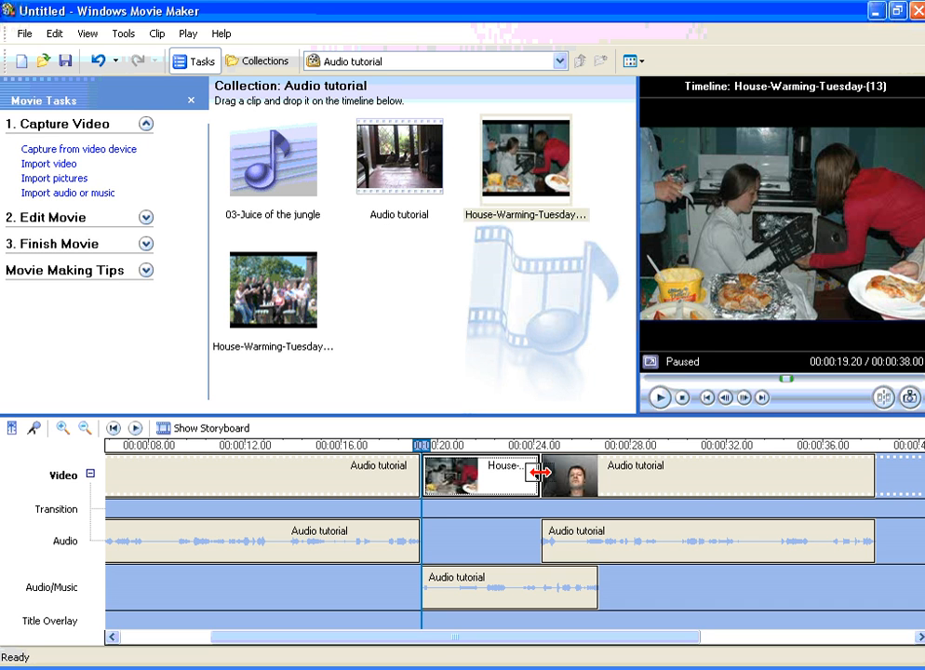
pyautogui.moveTo(540, 472); pyautogui.dragTo(638, 496)
pyautogui.moveTo(424, 450); pyautogui.dragTo(588, 464)
pyautogui.click(600, 472)
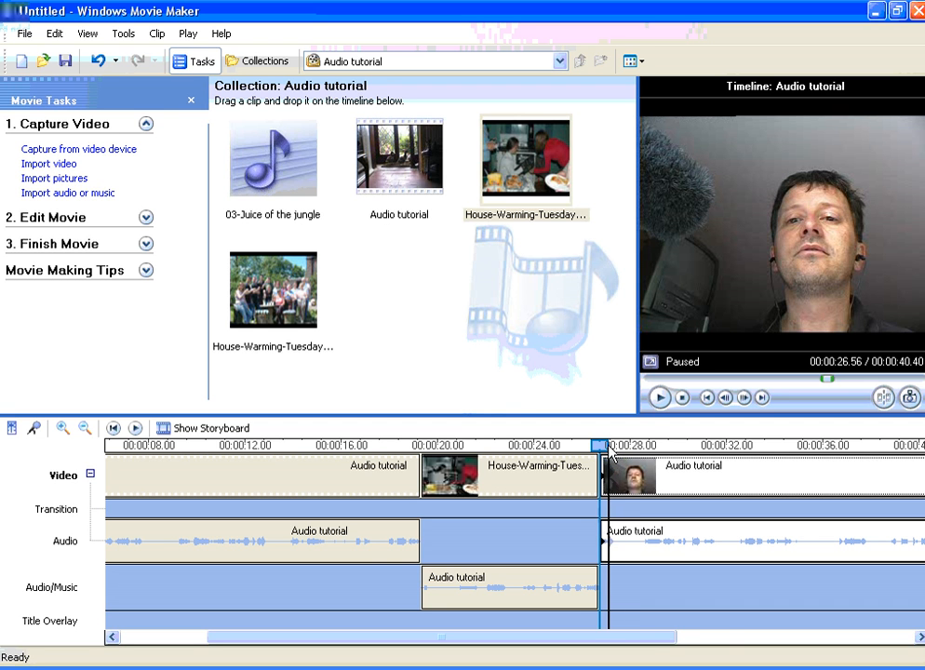
# Split the last Audio tutorial section at 00:00:28.24 and move its short first part to the Audio/Music track at 00:00:26.56
pyautogui.moveTo(644, 638); pyautogui.dragTo(724, 648)
pyautogui.press('space')
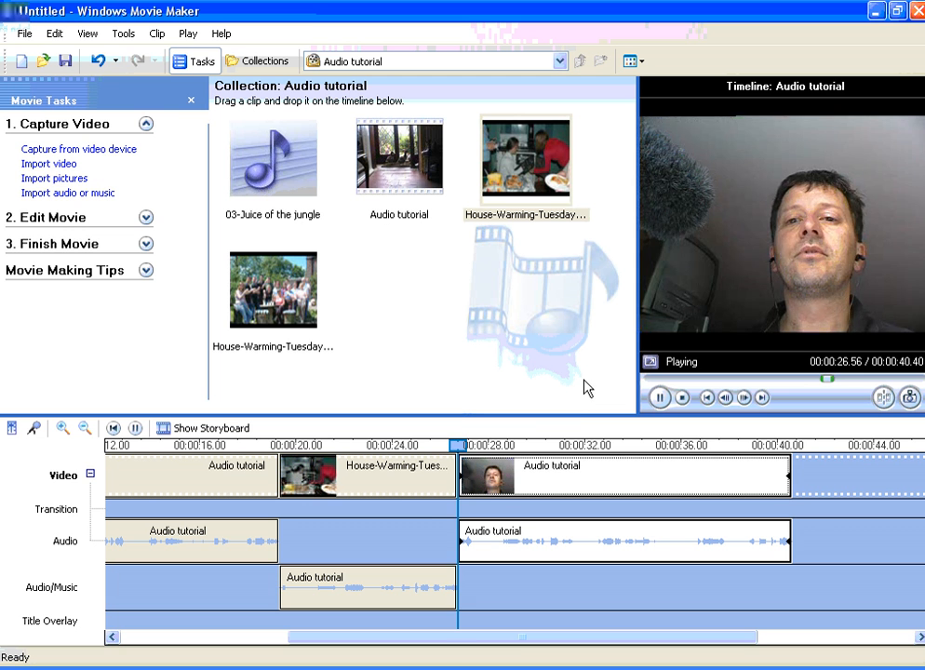
pyautogui.press('space')
pyautogui.moveTo(513, 445); pyautogui.dragTo(499, 444)
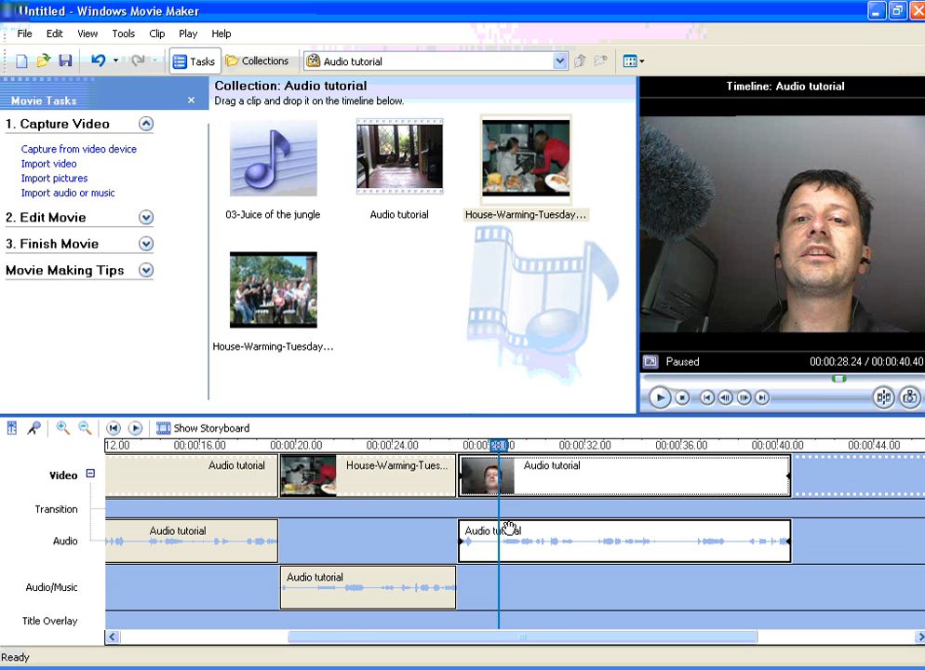
pyautogui.hotkey('ctrl', 'l')
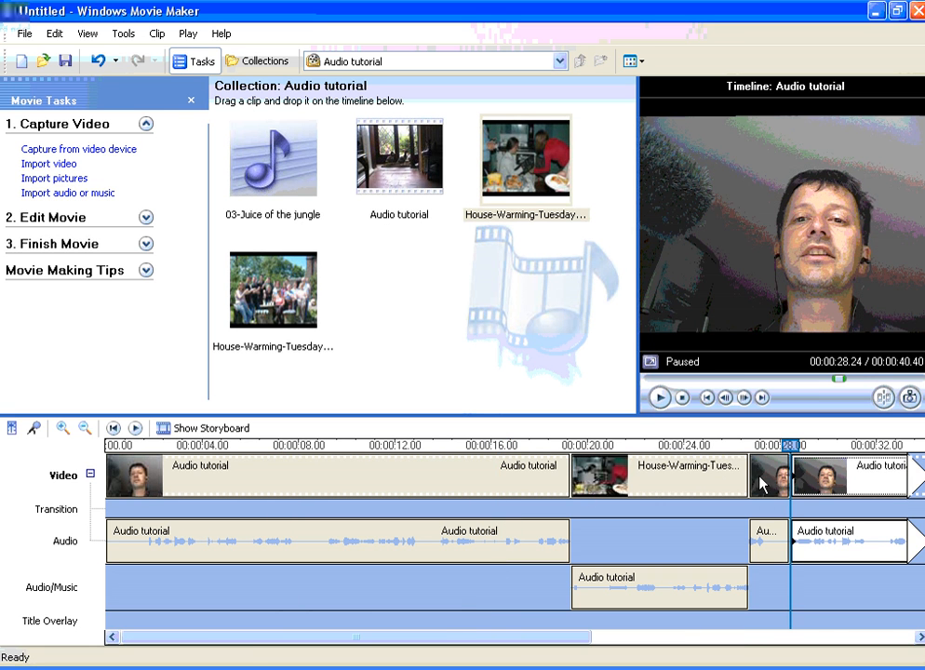
pyautogui.click(764, 545)
pyautogui.moveTo(769, 550)
pyautogui.mouseDown()
pyautogui.moveTo(767, 583)
pyautogui.moveTo(756, 586)
pyautogui.mouseUp()
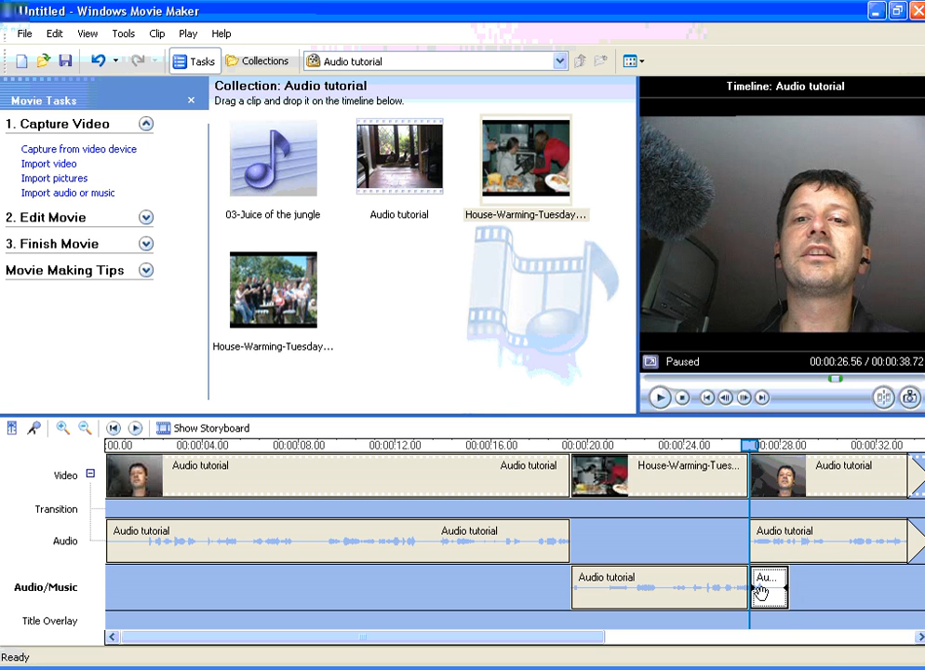
# Insert the House-Warming-Tuesday-(14) picture after the first picture and shorten it to the end of the short Audio/Music clip
pyautogui.moveTo(603, 636); pyautogui.dragTo(716, 648)
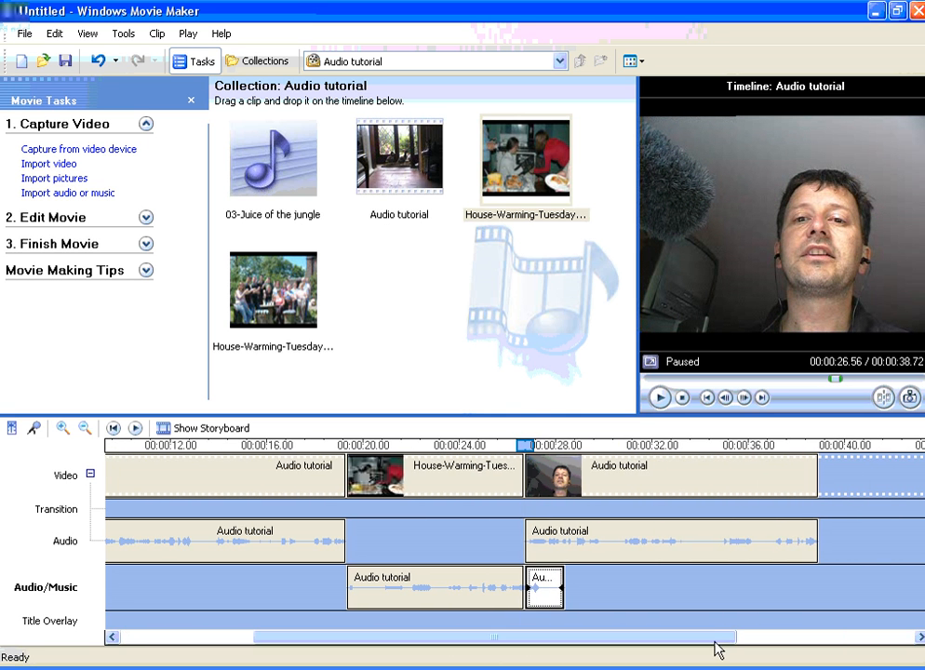
pyautogui.click(260, 296)
pyautogui.moveTo(261, 296); pyautogui.dragTo(530, 481)
pyautogui.click(600, 492)
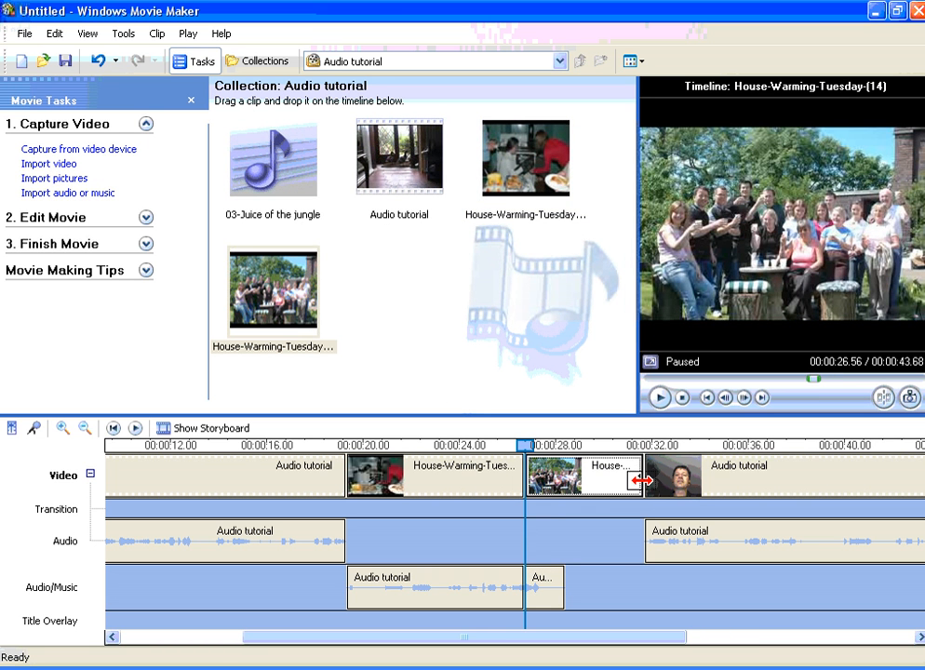
pyautogui.moveTo(640, 476); pyautogui.dragTo(563, 482)
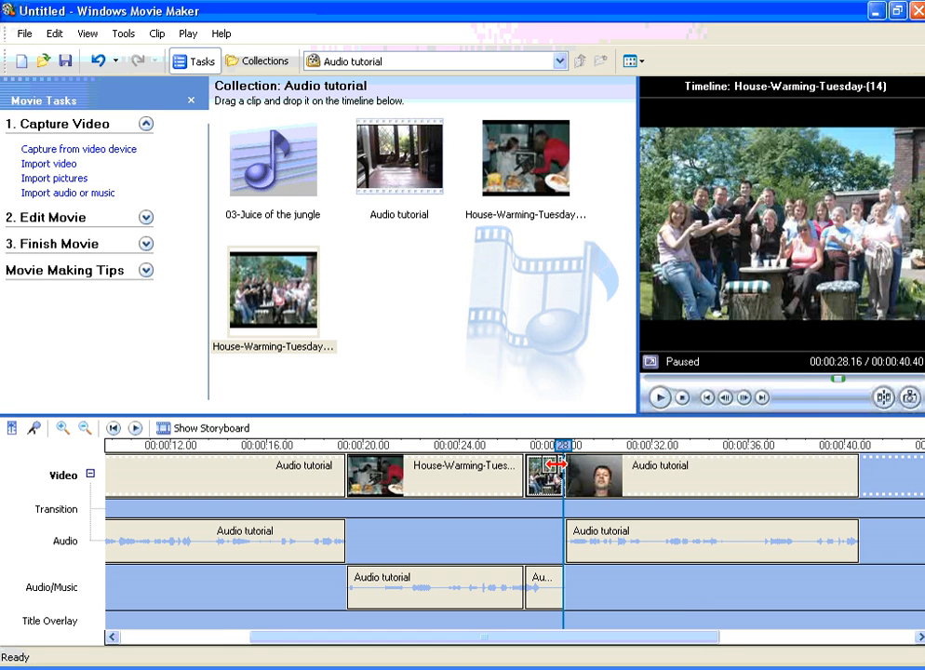
# Play the timeline from before the first picture to check both pictures against the narration
pyautogui.moveTo(564, 449); pyautogui.dragTo(296, 446)
pyautogui.press('space')
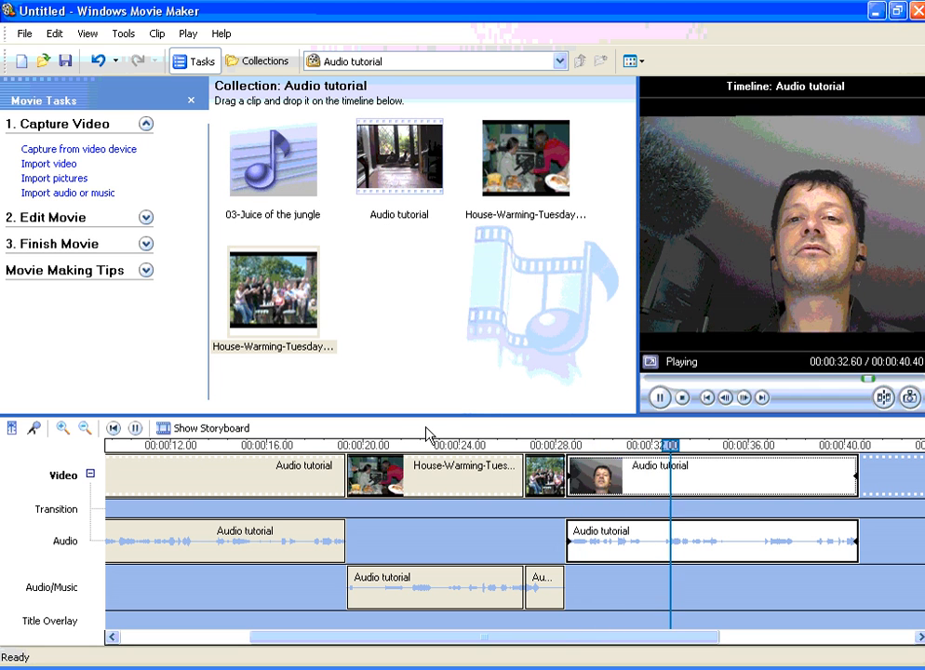
pyautogui.press('space')
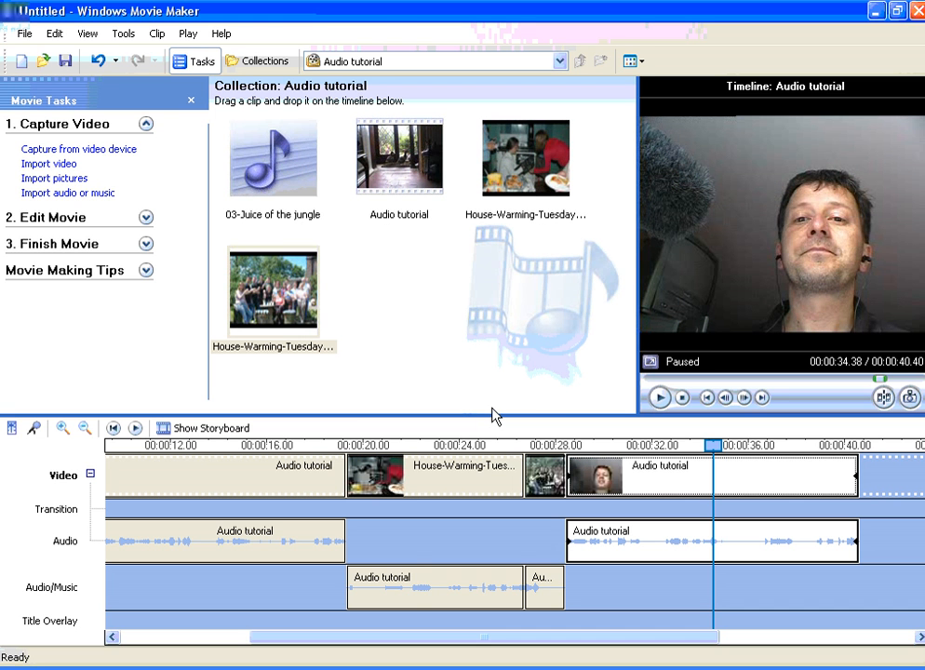
pyautogui.click(412, 594)
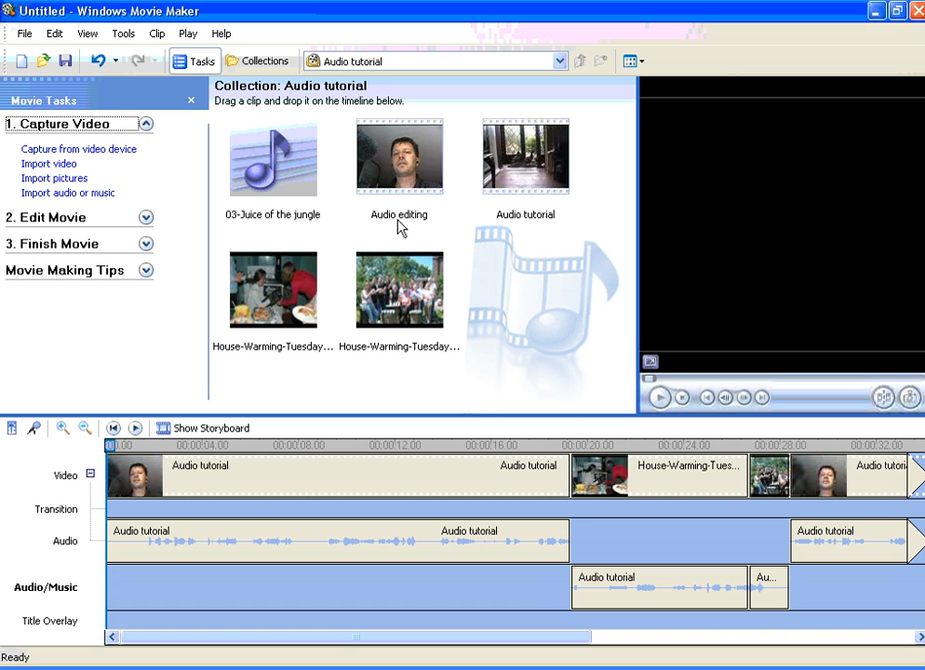
# Delete all the video sections and pictures from the Video track
pyautogui.click(344, 486)
pyautogui.press('Delete')
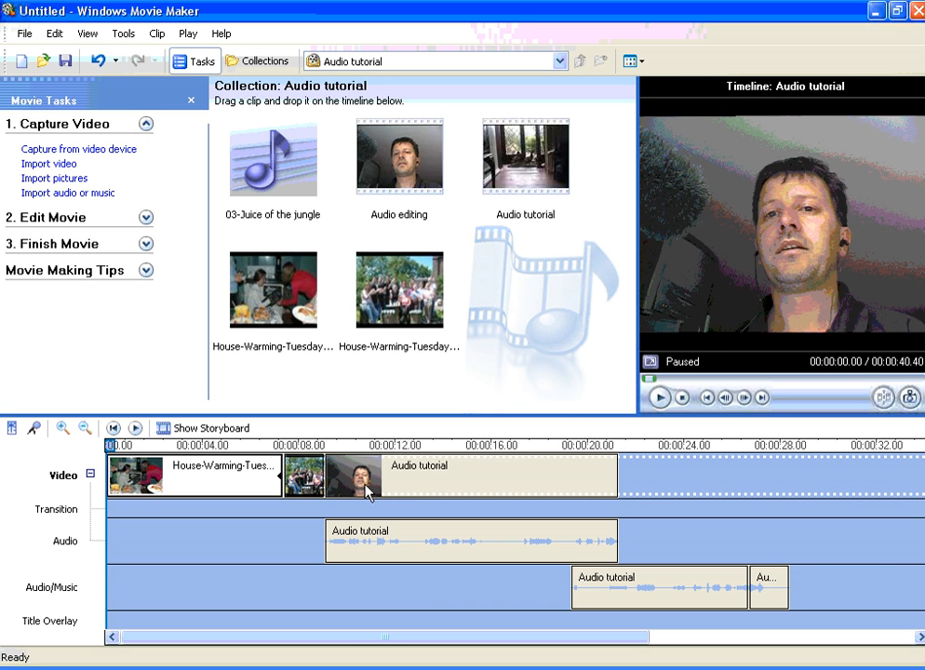
pyautogui.click(214, 479)
pyautogui.press('Delete')
pyautogui.click(130, 477)
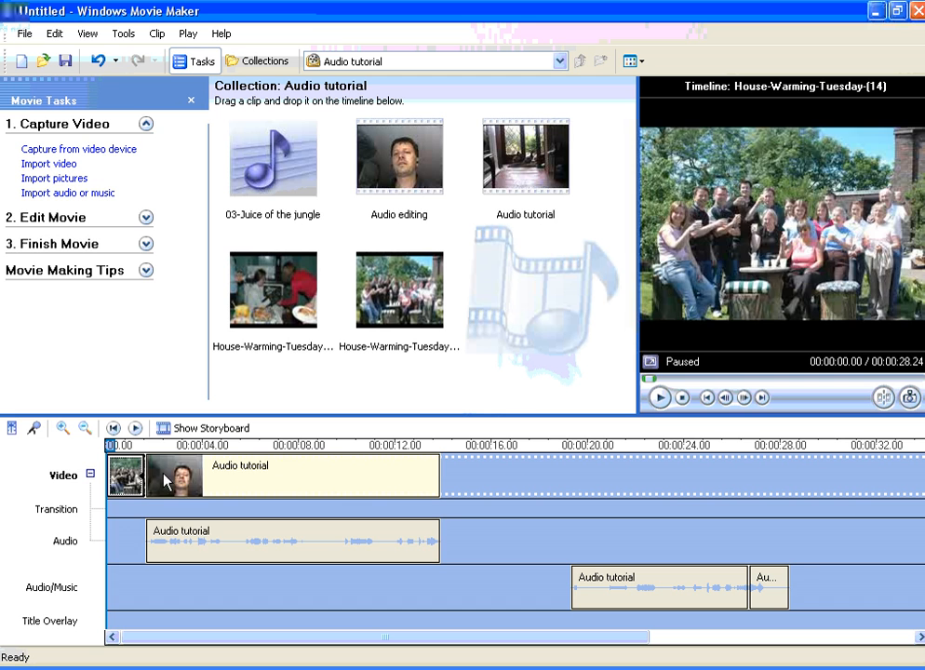
pyautogui.press('Delete')
pyautogui.click(169, 482)
pyautogui.press('Delete')
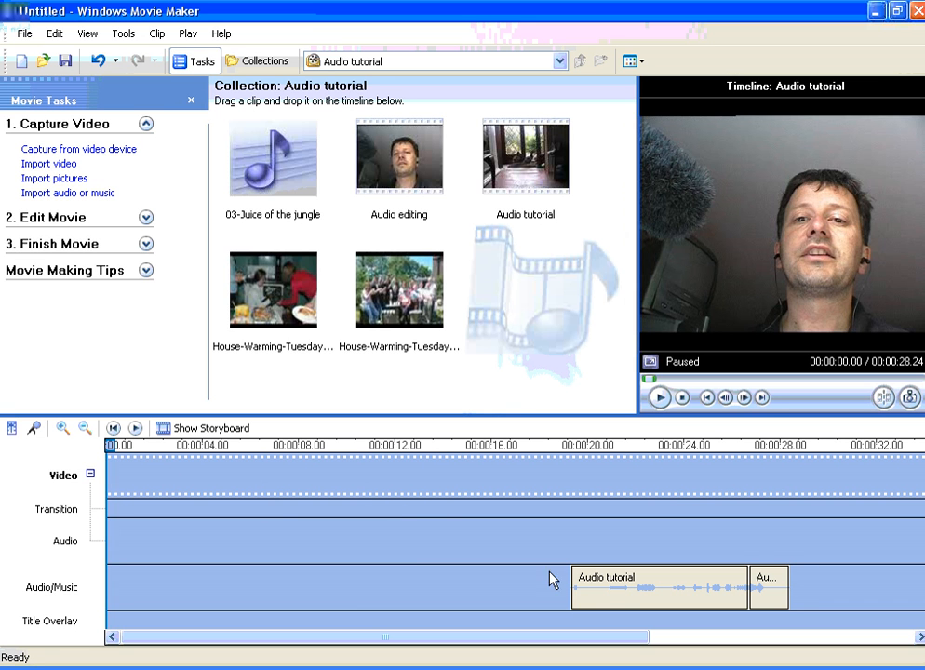
# Delete both Audio tutorial clips from the Audio/Music track
pyautogui.click(604, 593)
pyautogui.press('Delete')
pyautogui.click(764, 594)
pyautogui.press('Delete')
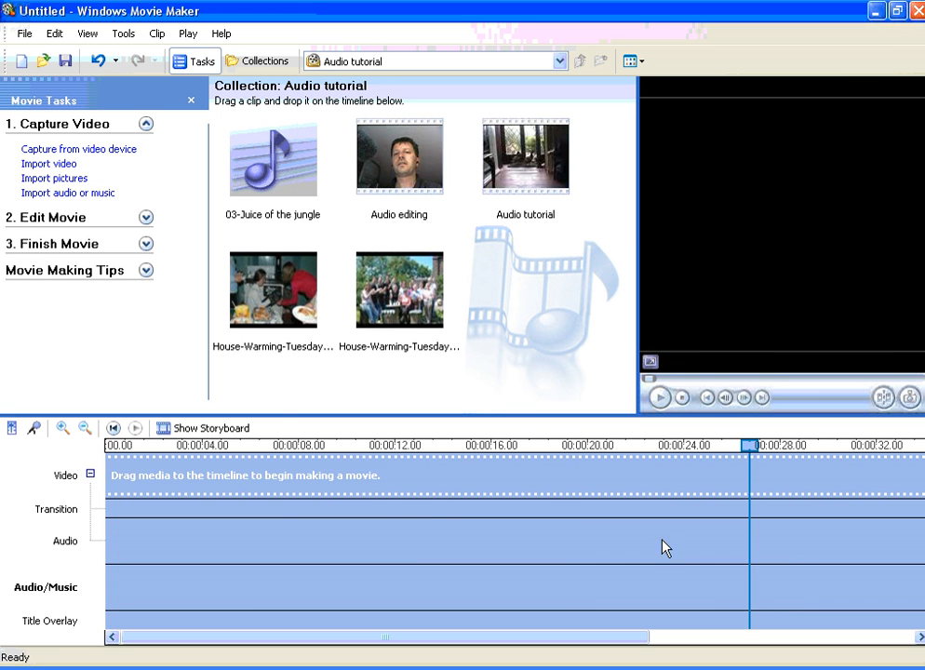
# Add the Audio editing clip to the empty timeline and play it from about 18.6 seconds
pyautogui.moveTo(416, 160); pyautogui.dragTo(251, 527)
pyautogui.moveTo(125, 447); pyautogui.dragTo(110, 444)
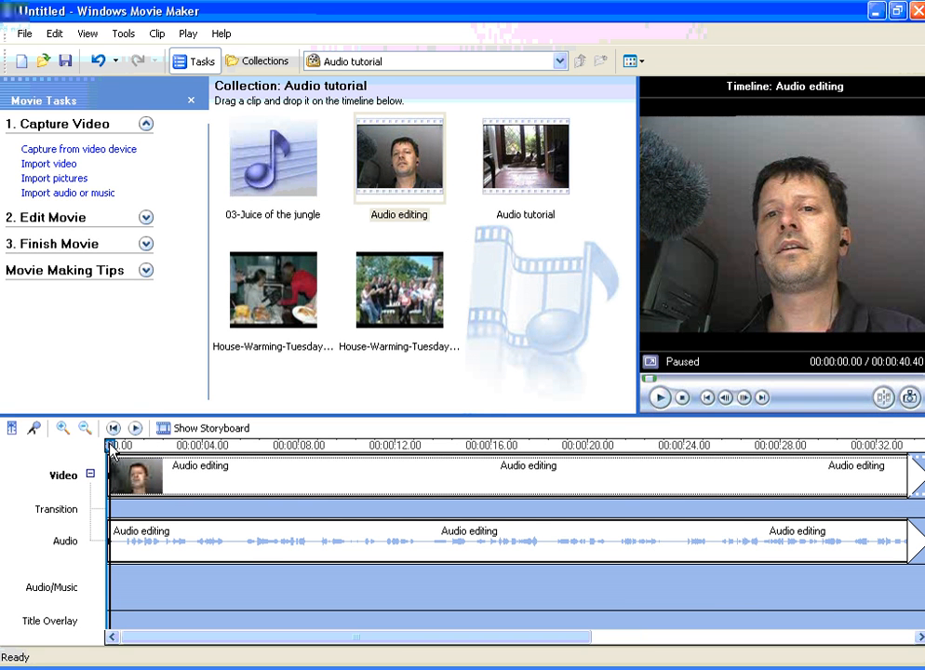
pyautogui.moveTo(117, 471); pyautogui.dragTo(379, 485)
pyautogui.moveTo(396, 484); pyautogui.dragTo(563, 489)
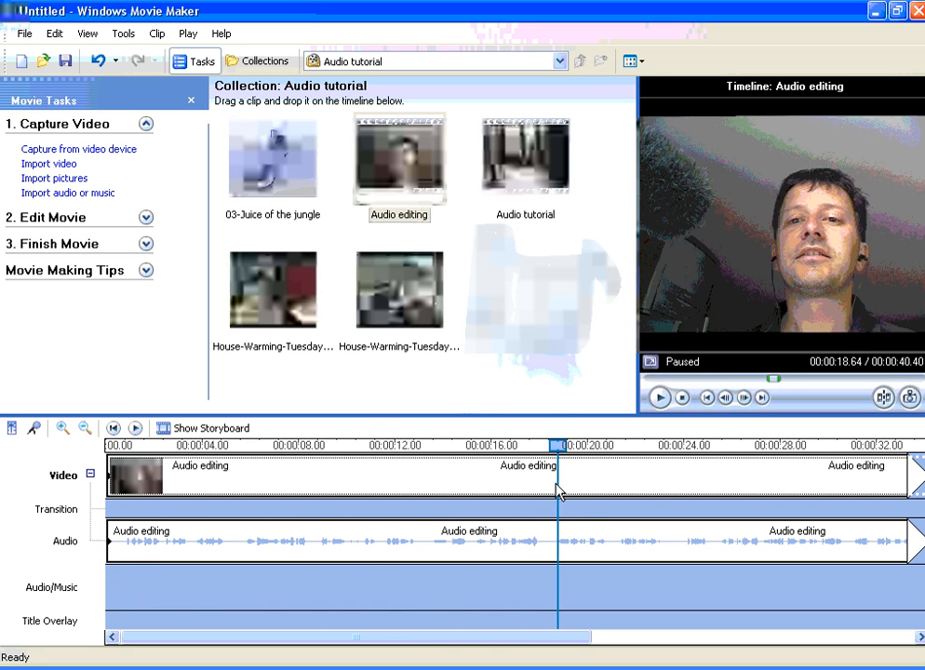
pyautogui.press('space')
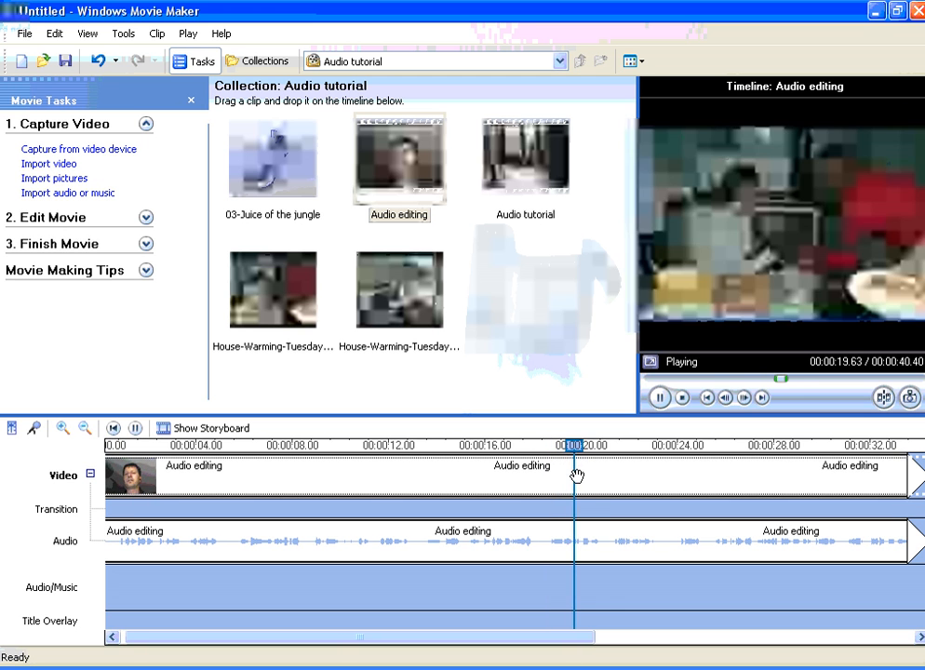
# Add 03-Juice of the jungle at the start of the Audio/Music track, split it at about 40.8 seconds and delete the remainder
pyautogui.press('space')
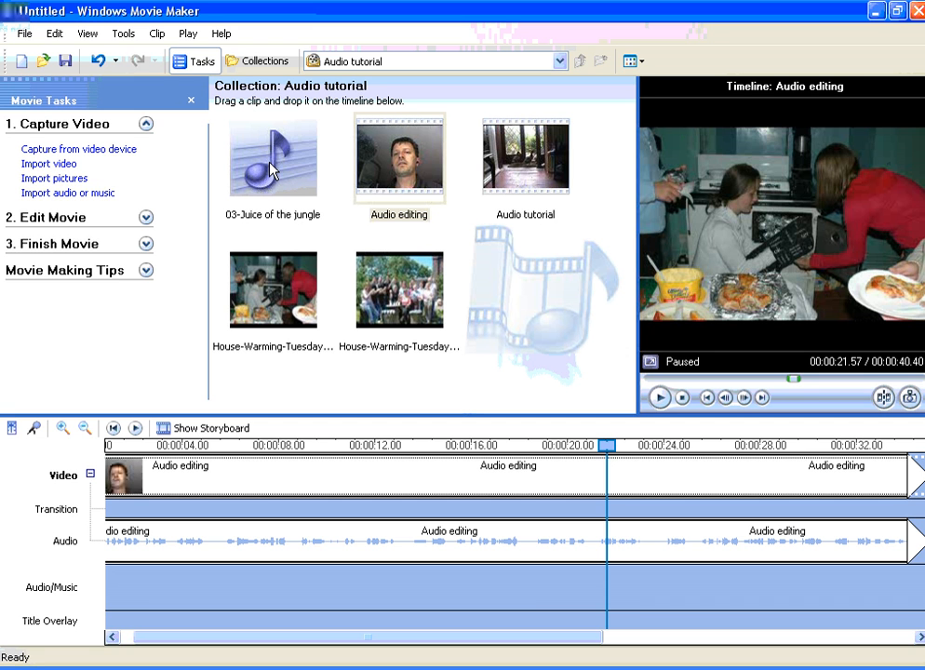
pyautogui.moveTo(272, 170)
pyautogui.mouseDown()
pyautogui.moveTo(285, 406)
pyautogui.moveTo(260, 588)
pyautogui.moveTo(110, 599)
pyautogui.moveTo(105, 592)
pyautogui.mouseUp()
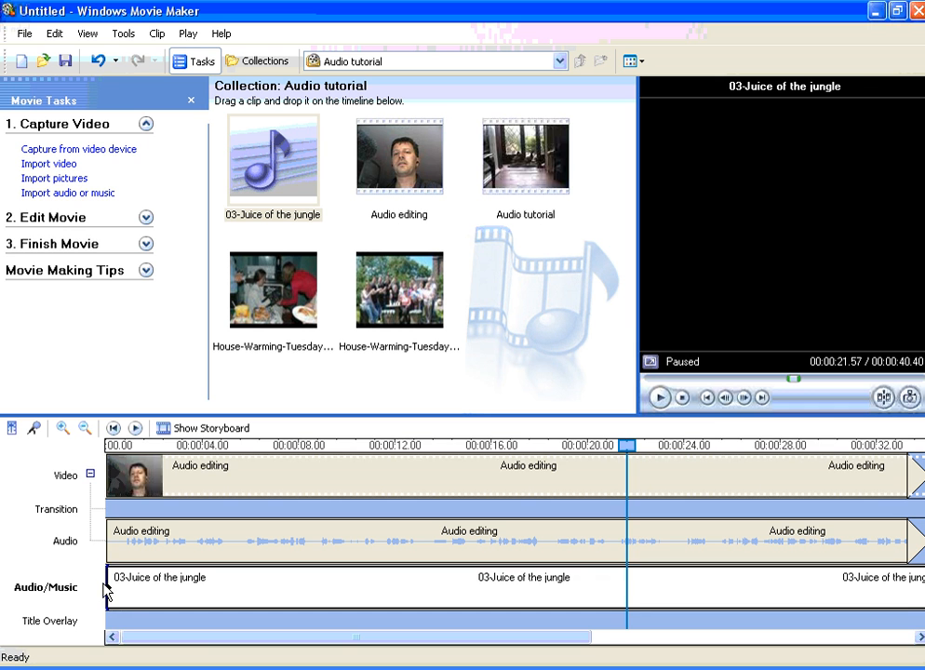
pyautogui.moveTo(187, 641); pyautogui.dragTo(271, 654)
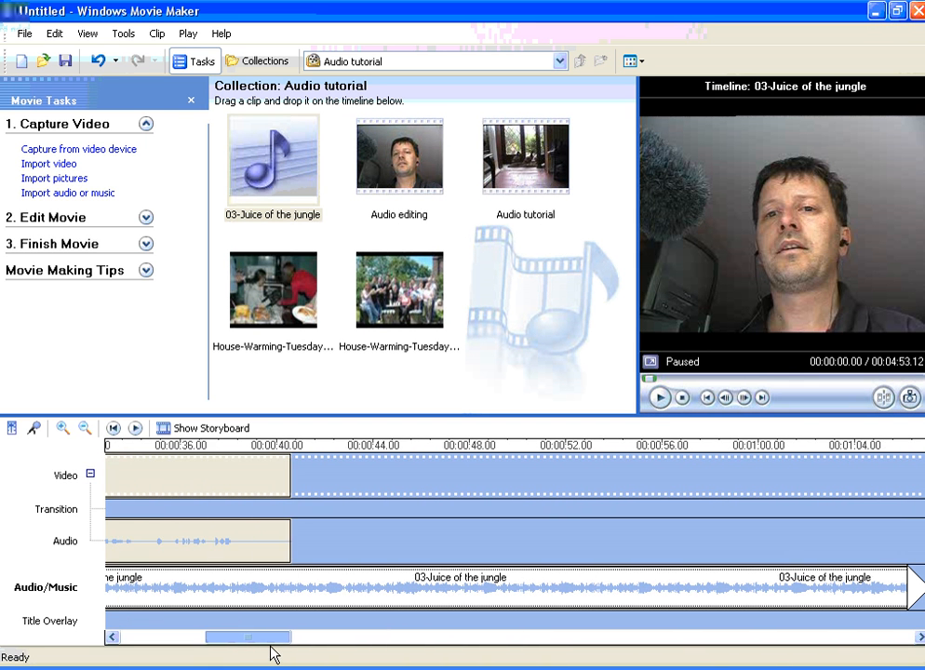
pyautogui.click(303, 447)
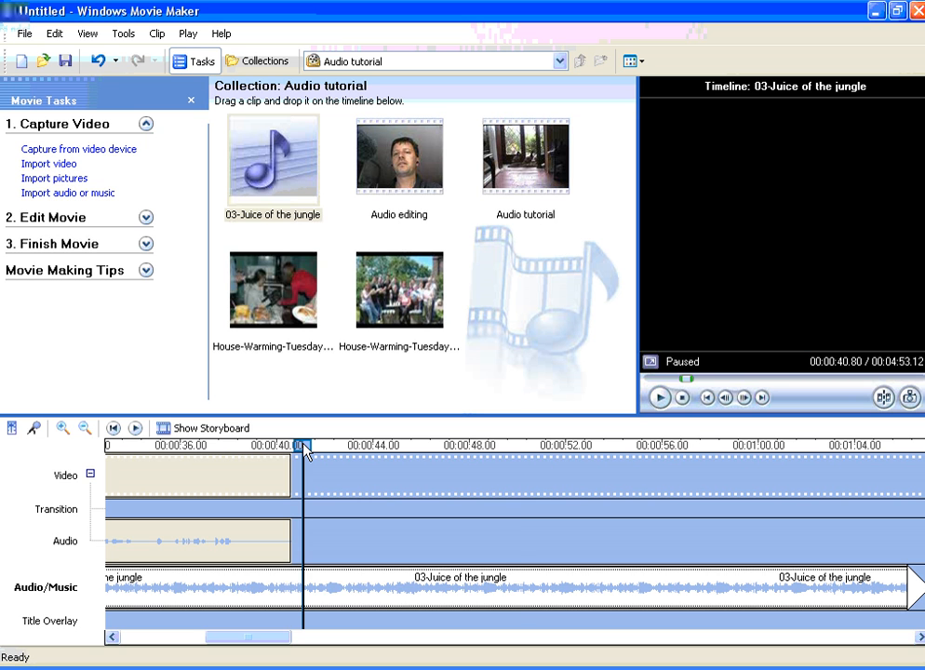
pyautogui.hotkey('ctrl', 'l')
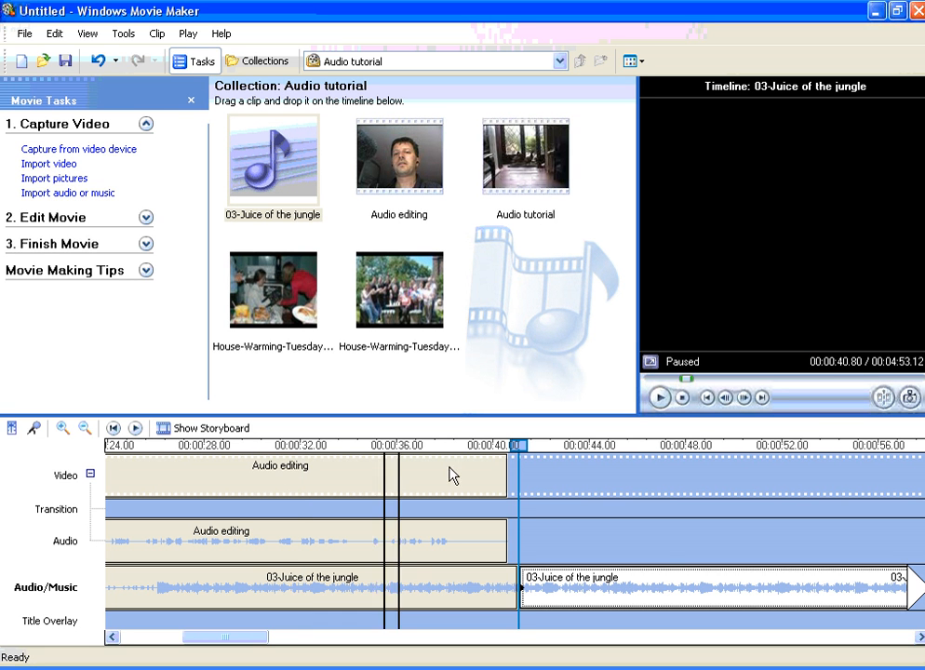
pyautogui.press('Delete')
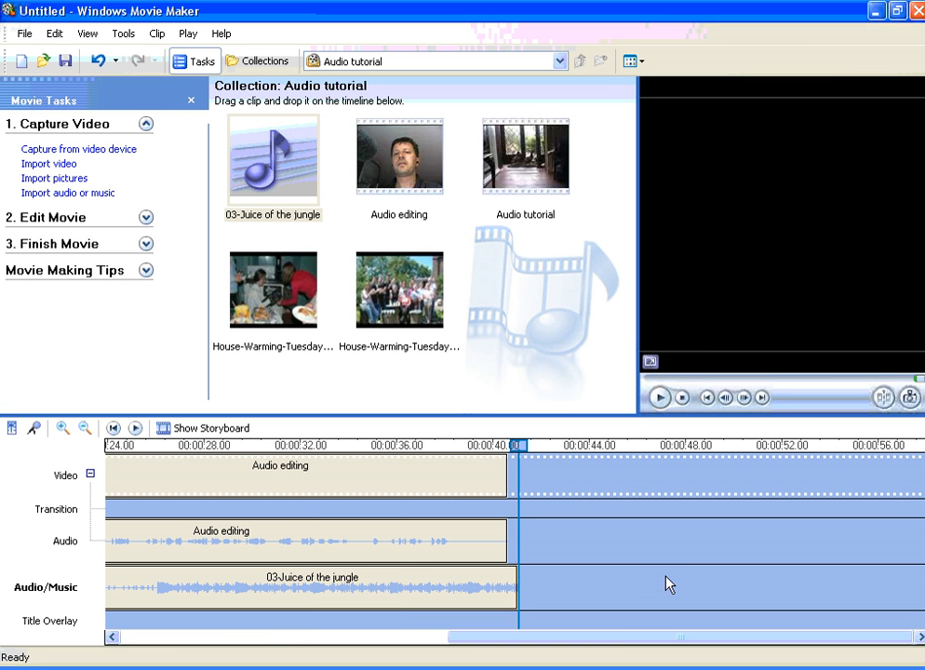
# Play the timeline from about 0.7 seconds to check the music level against the narration
pyautogui.moveTo(615, 649); pyautogui.dragTo(236, 640)
pyautogui.click(125, 450)
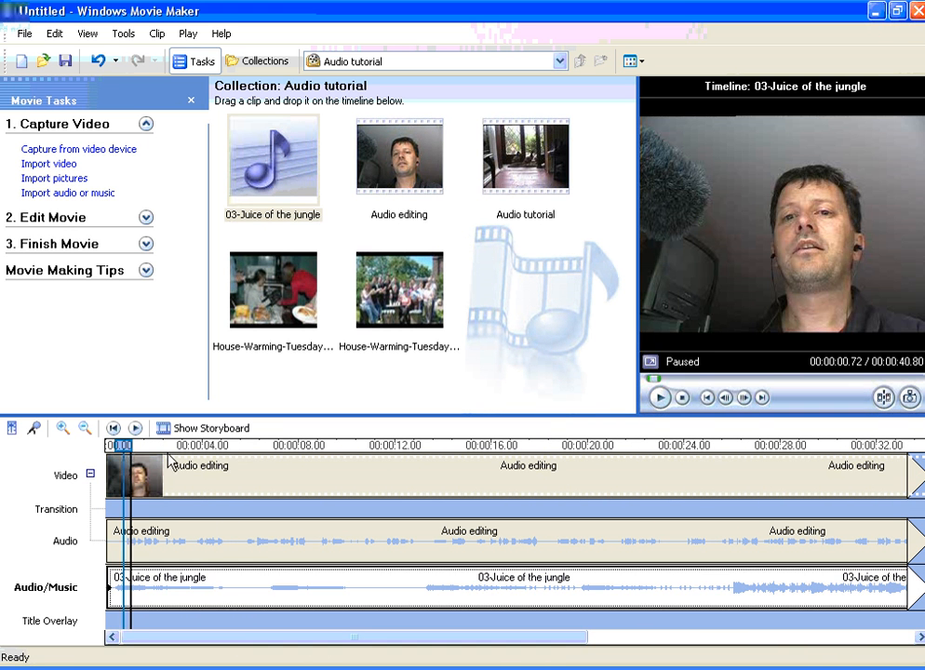
pyautogui.press('space')
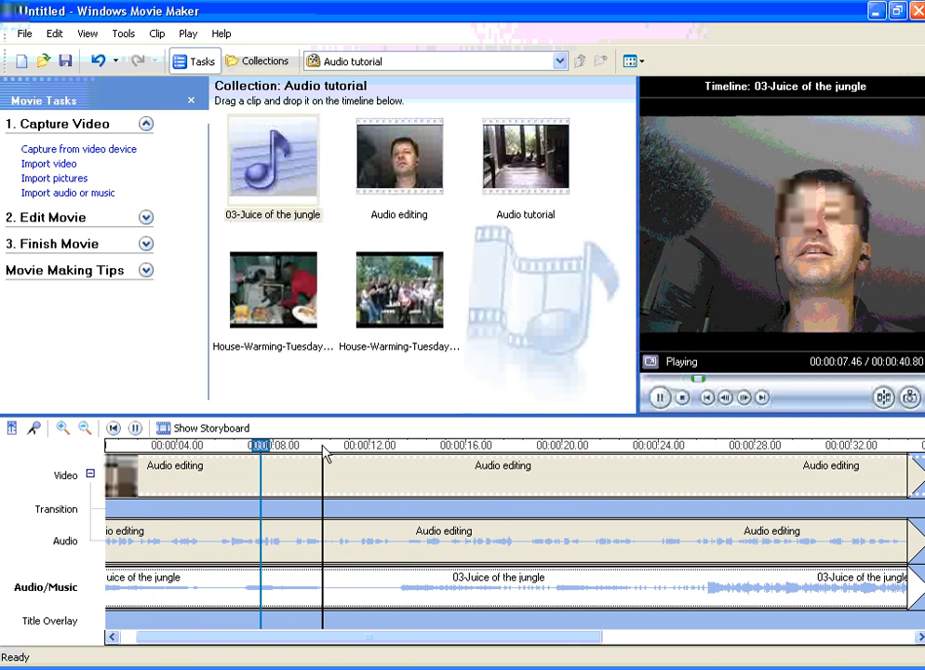
pyautogui.press('space')
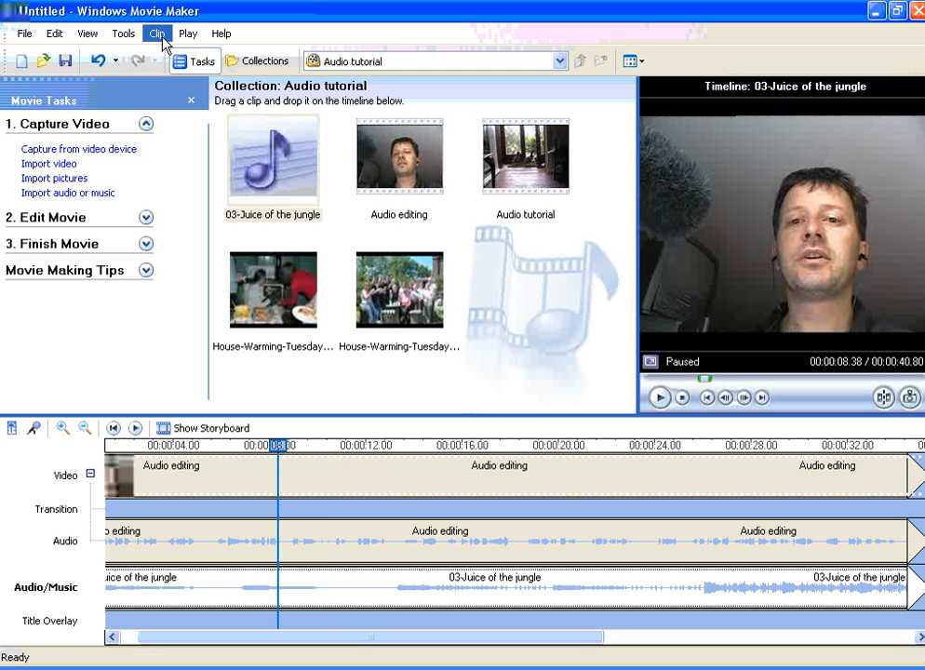
# Lower the 03-Juice of the jungle clip's volume to about one sixth of the slider range and play on to hear it
pyautogui.click(159, 36)
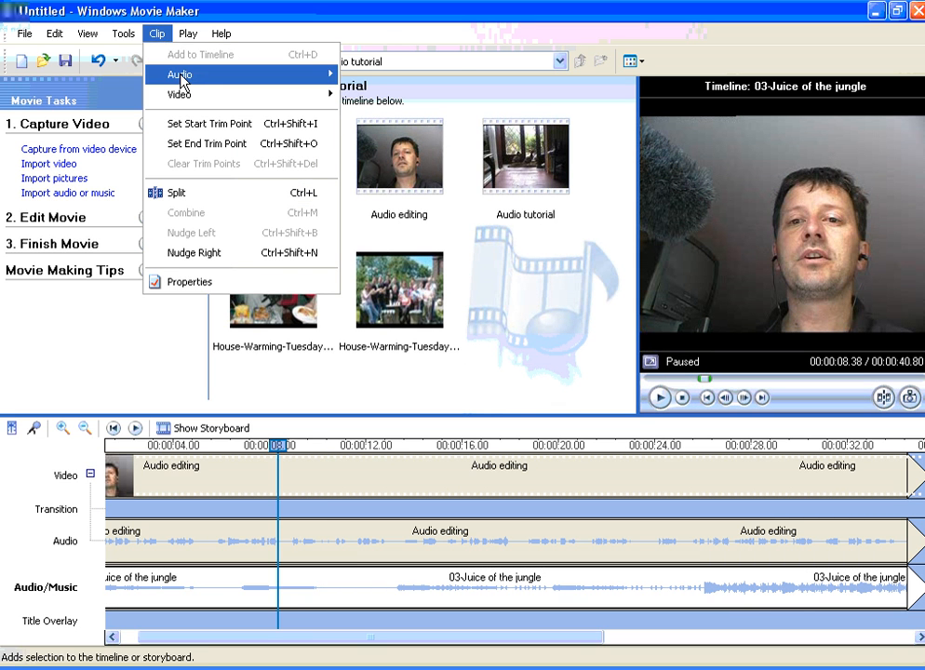
pyautogui.moveTo(182, 82)
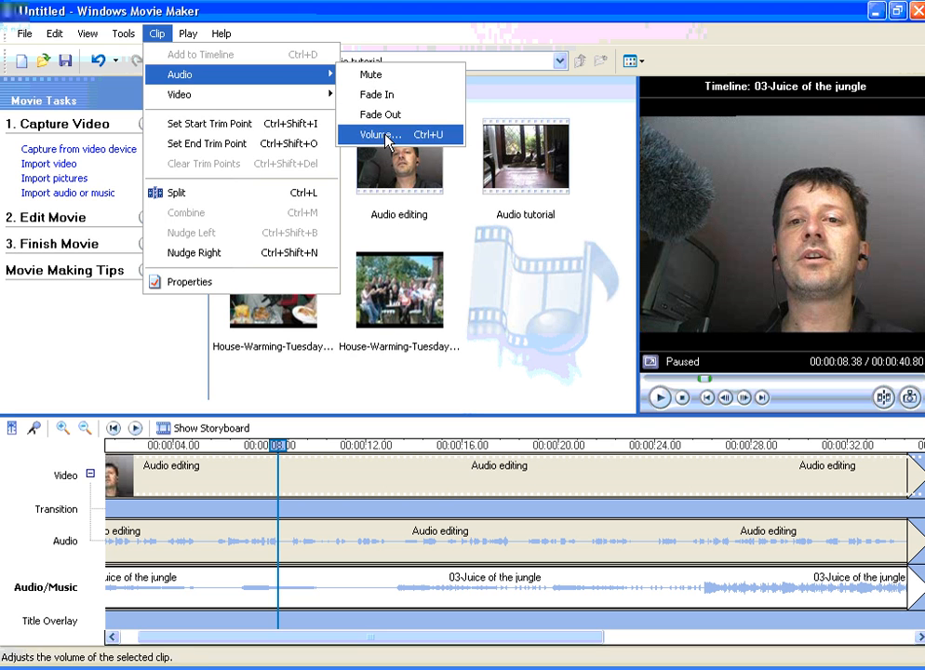
pyautogui.click(381, 135)
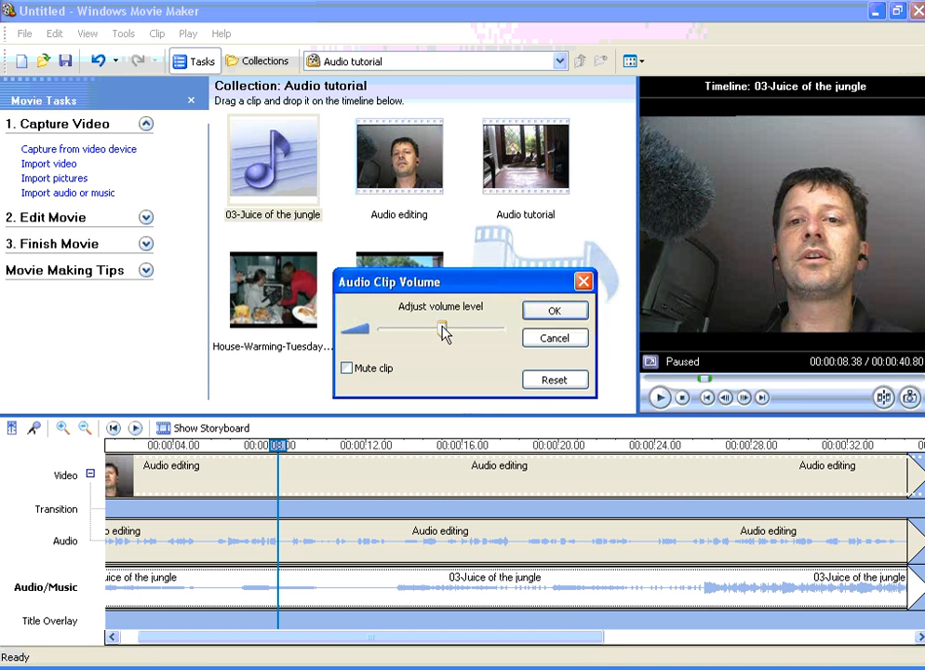
pyautogui.moveTo(424, 335); pyautogui.dragTo(400, 337)
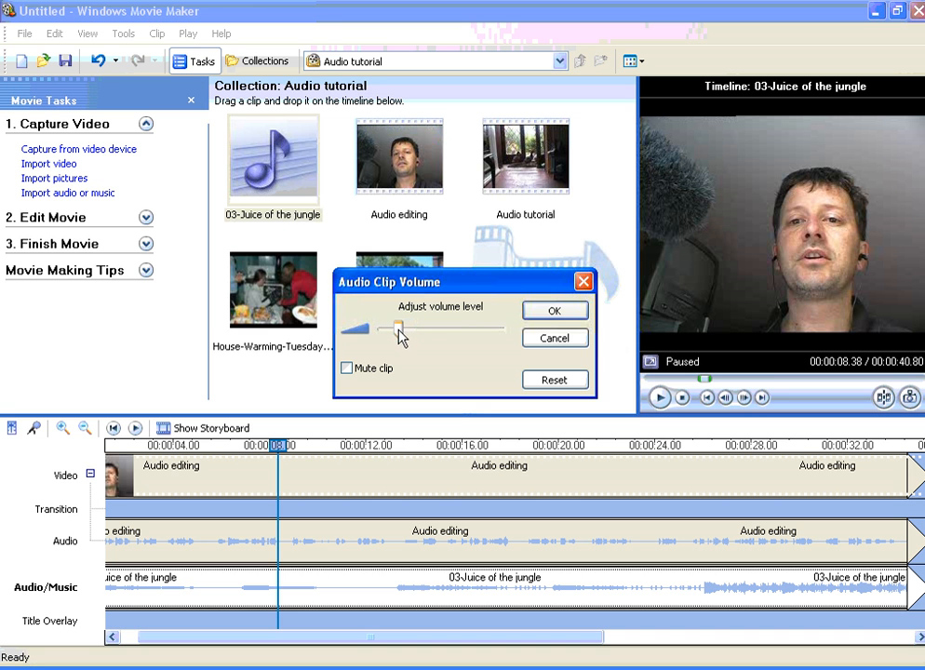
pyautogui.click(557, 313)
pyautogui.press('space')
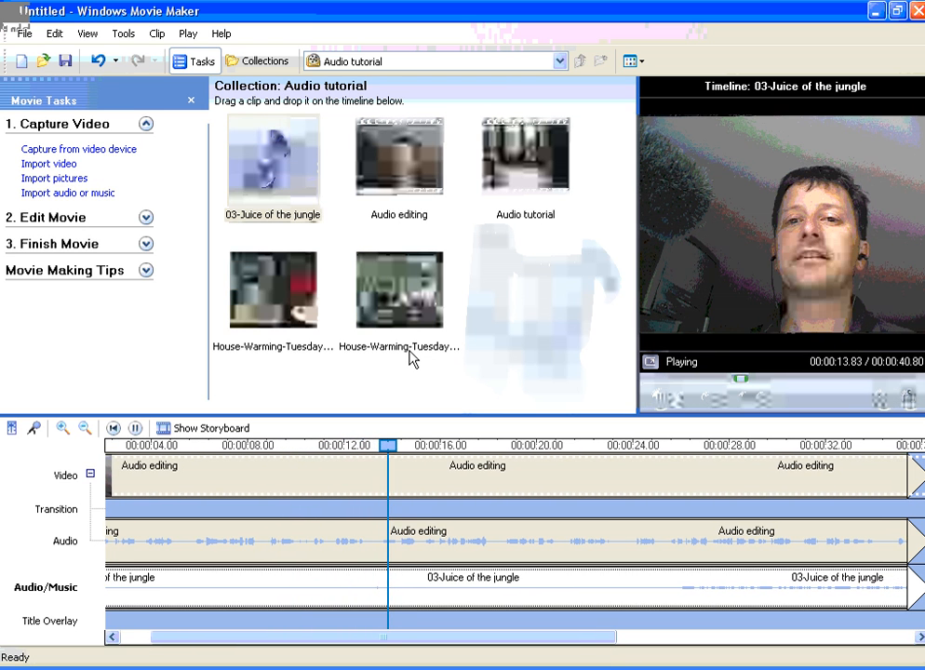
pyautogui.press('space')
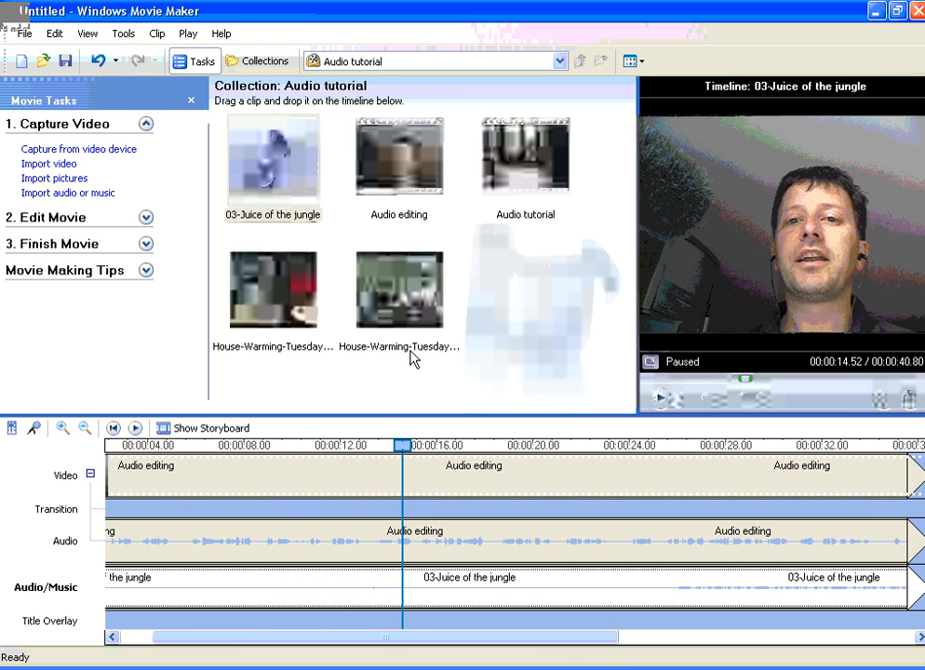
# Raise the Audio editing clip's audio volume to about 80% of the slider range and play it from the start
pyautogui.rightClick(430, 542)
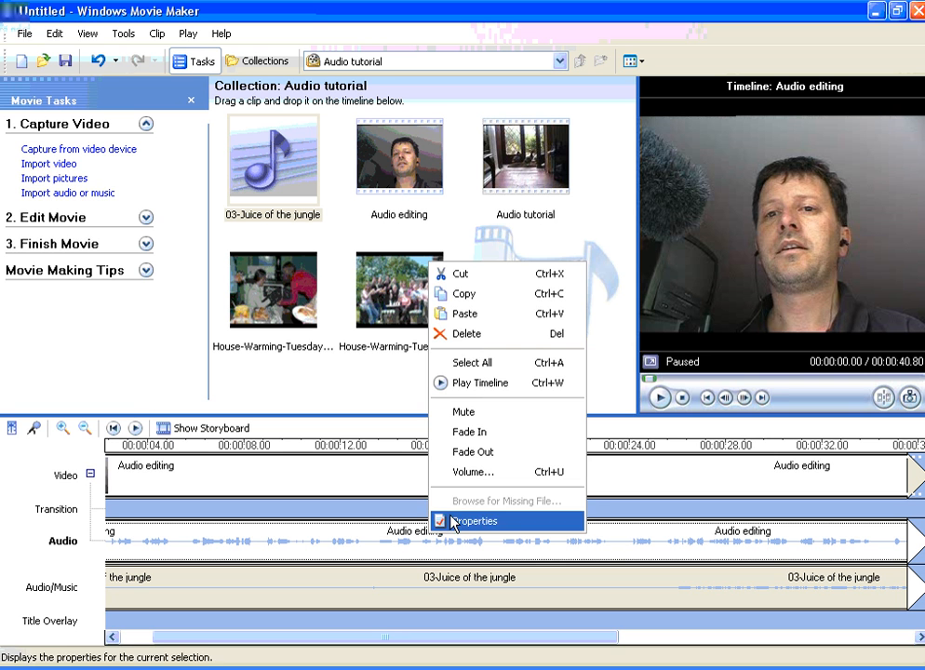
pyautogui.click(472, 472)
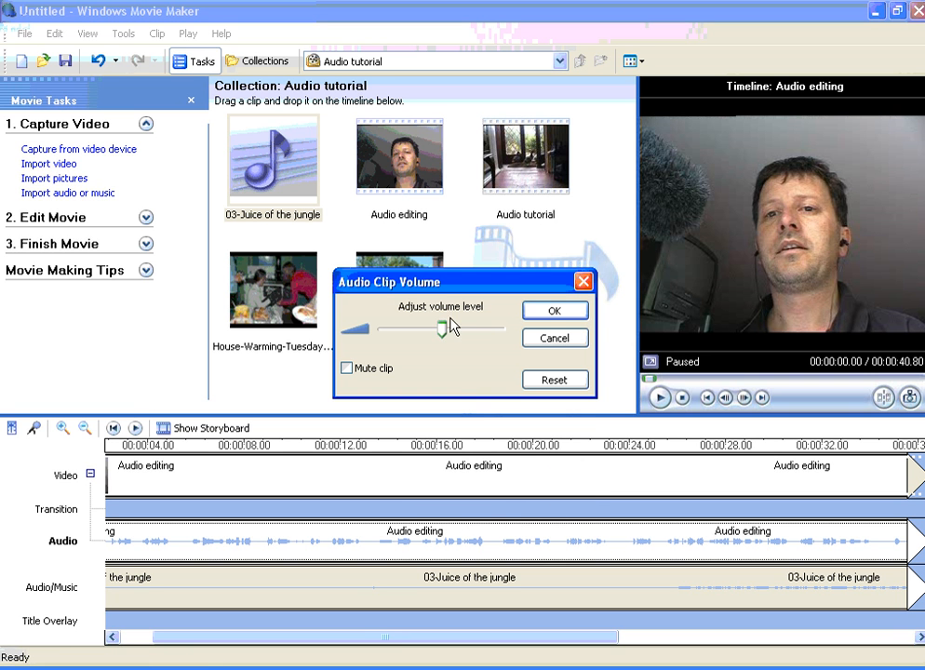
pyautogui.moveTo(442, 328); pyautogui.dragTo(481, 343)
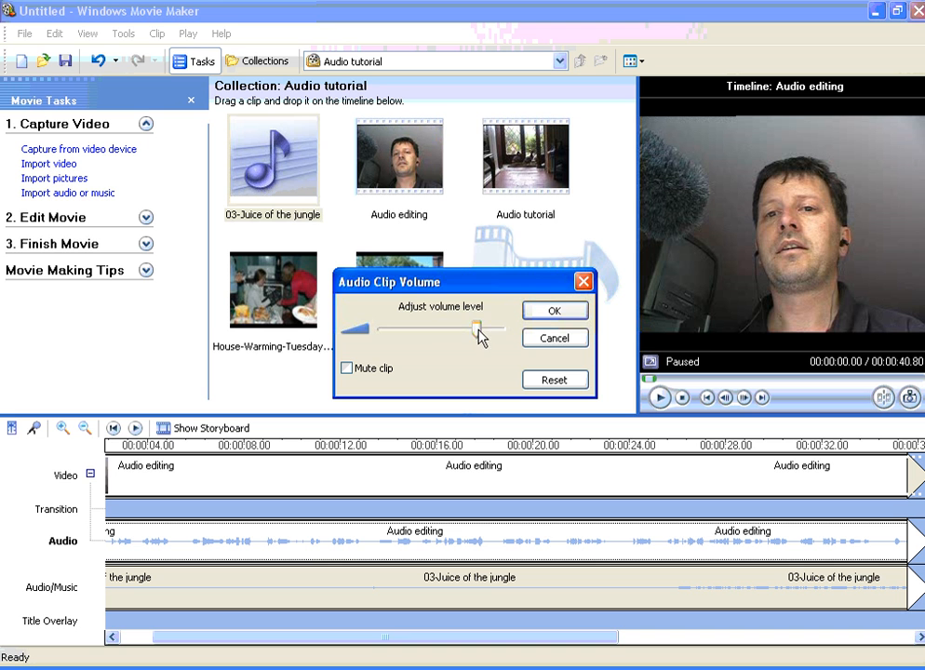
pyautogui.click(548, 311)
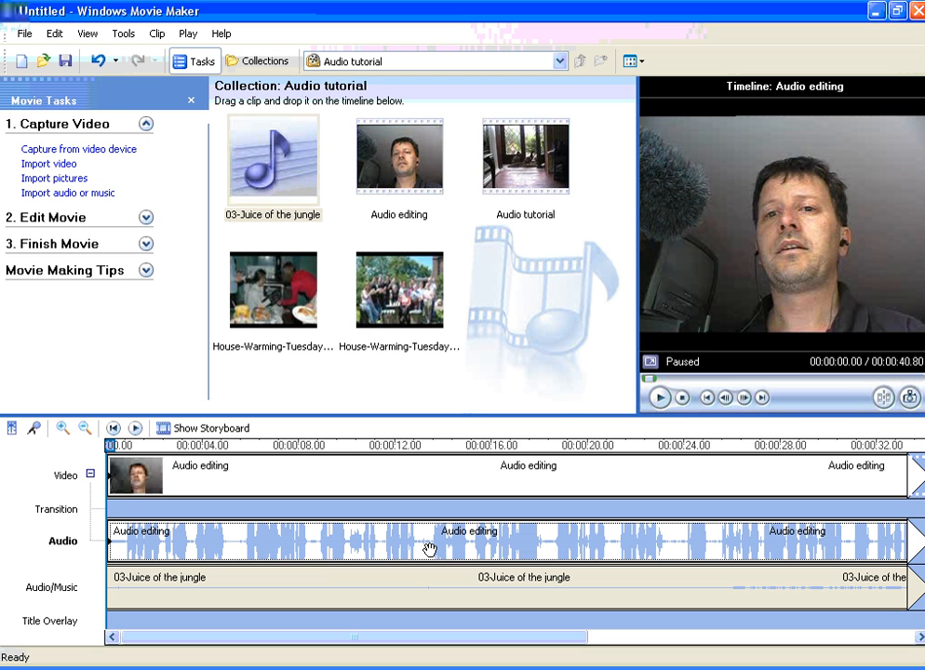
pyautogui.press('space')
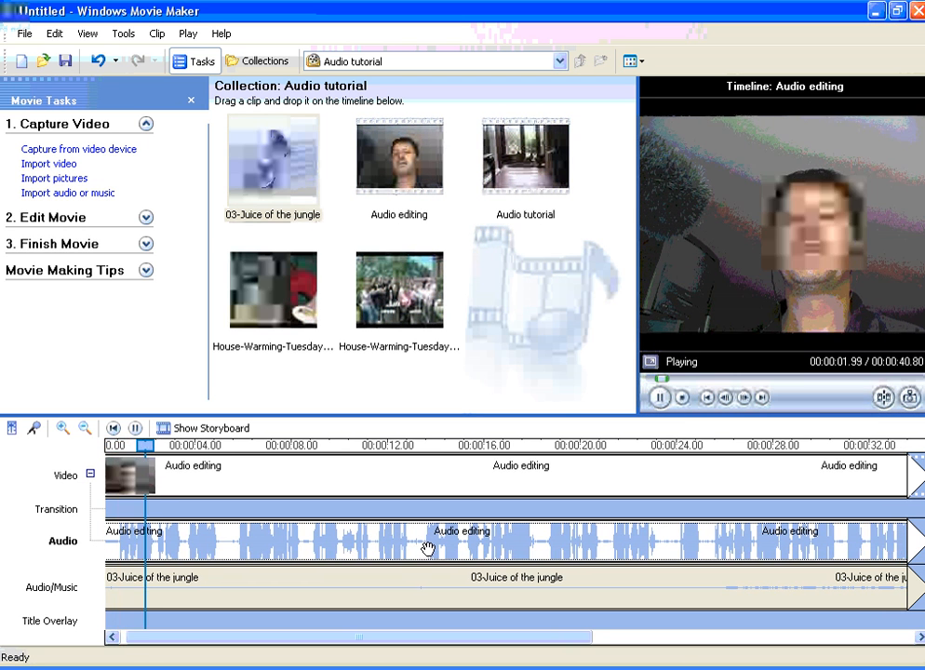
pyautogui.press('space')
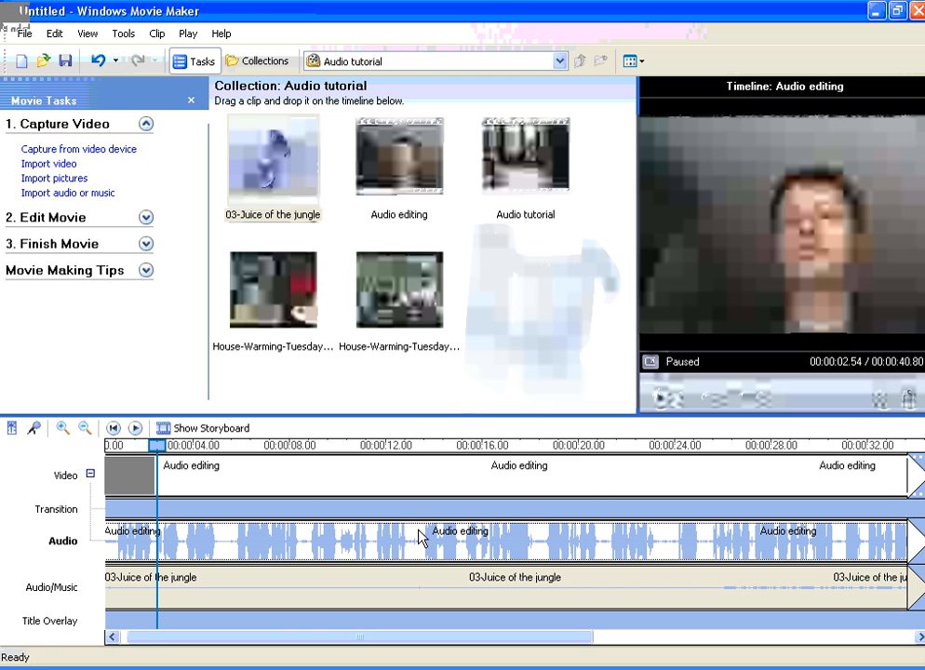
# Return the Audio editing clip's audio volume to about the middle of the slider
pyautogui.rightClick(419, 536)
pyautogui.click(458, 468)
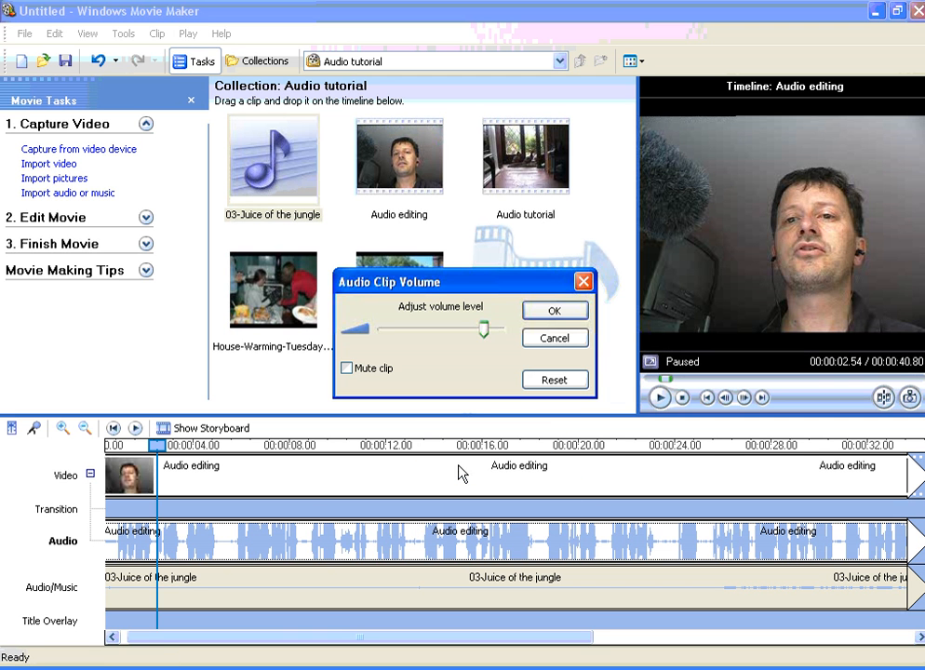
pyautogui.moveTo(461, 329); pyautogui.dragTo(440, 331)
pyautogui.click(545, 318)
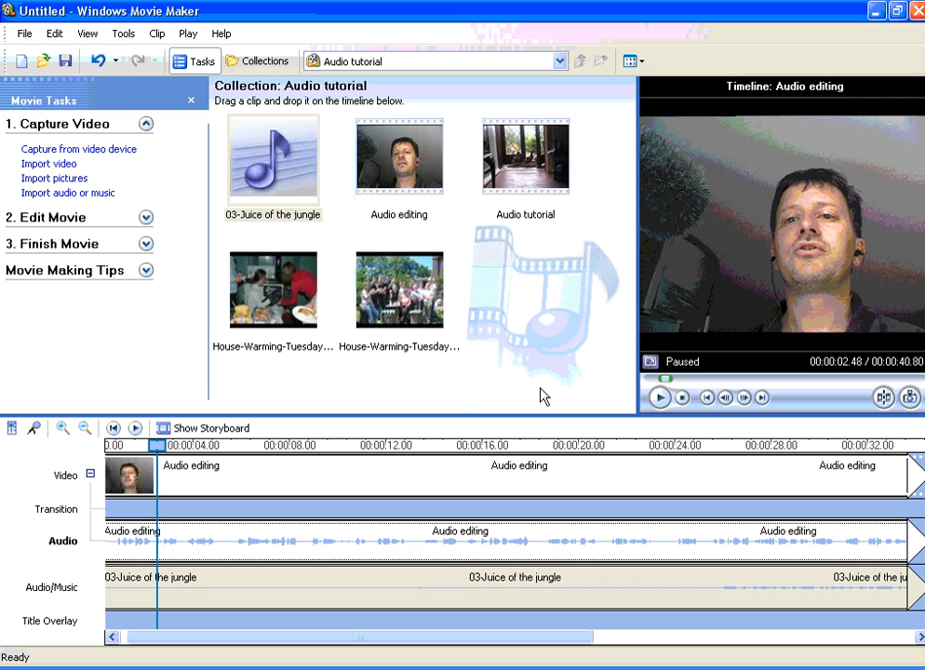